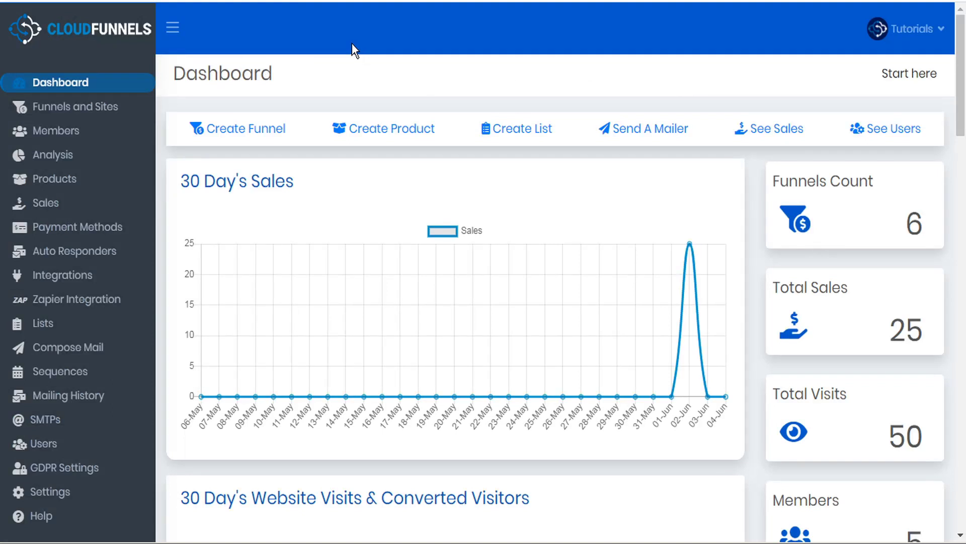
Go to Funnels and Sites to list the six existing funnels
left_click(87, 107)
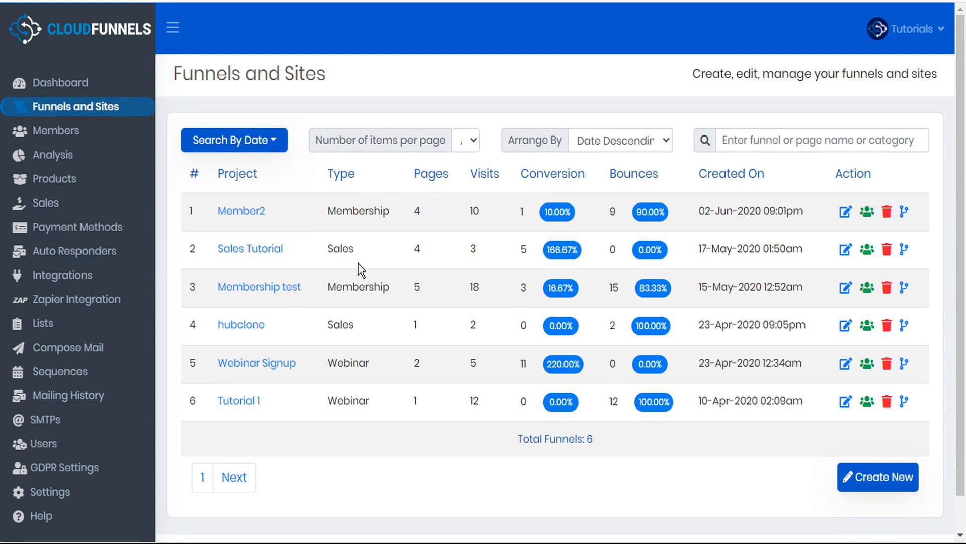
Create a Membership funnel named 'Gold VIP' at the gold-vip URL
left_click(884, 479)
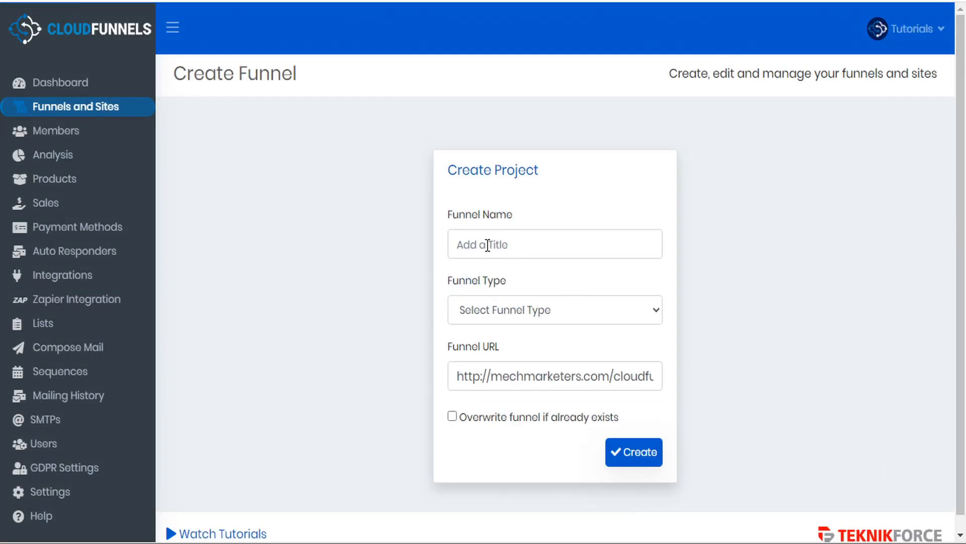
type("Gold VIP")
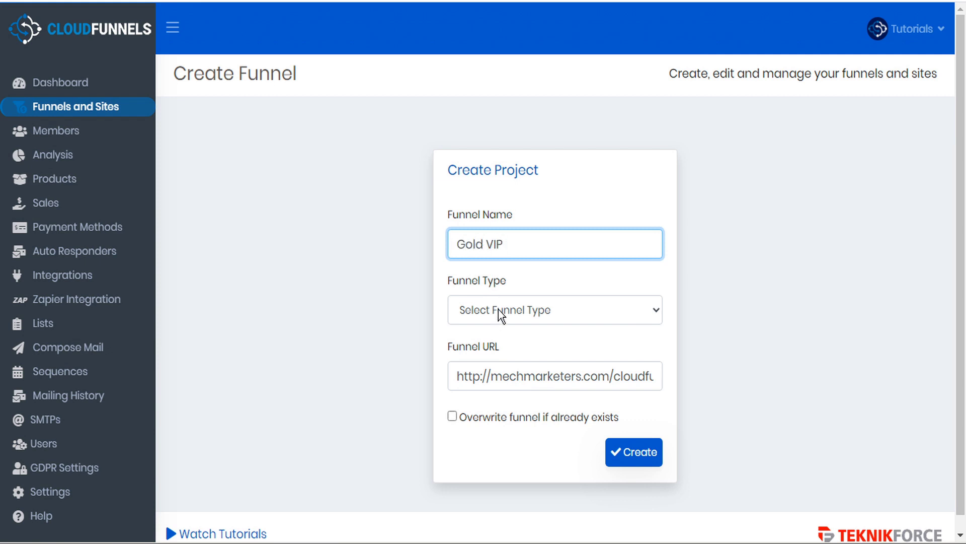
left_click(497, 310)
left_click(496, 367)
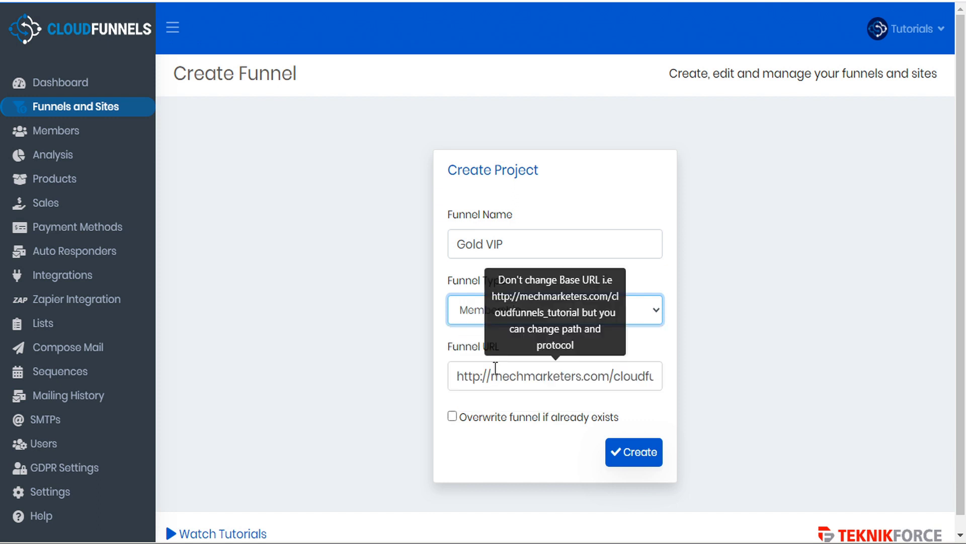
left_click(576, 376)
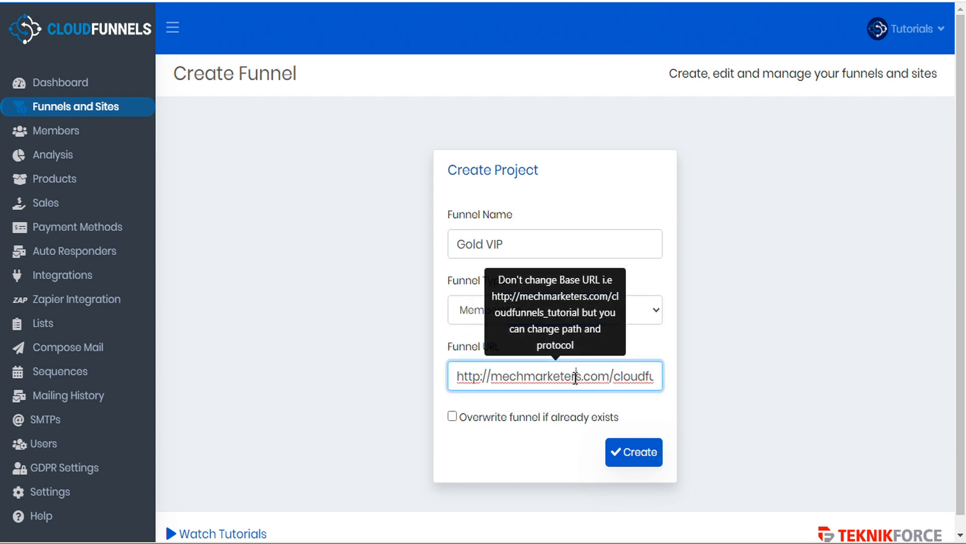
triple_click(576, 377)
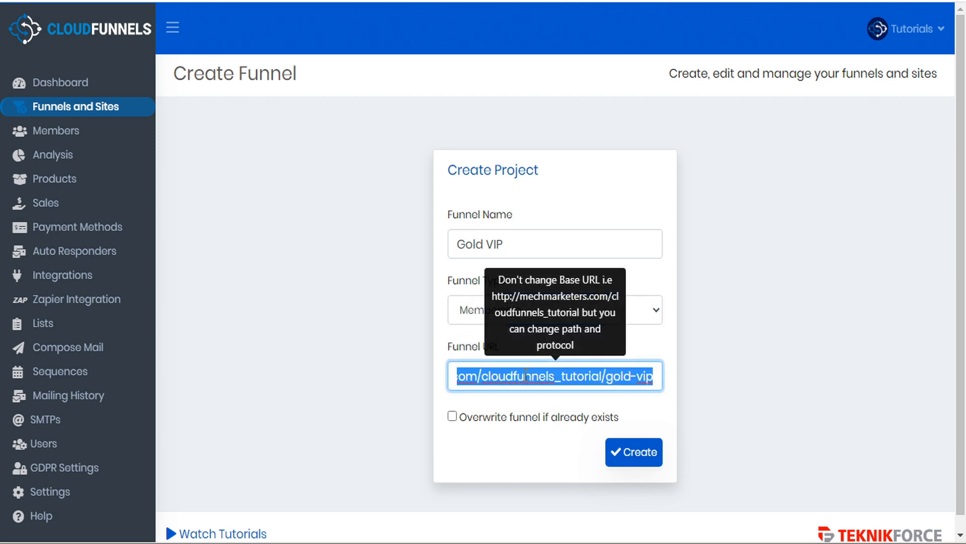
left_click(655, 378)
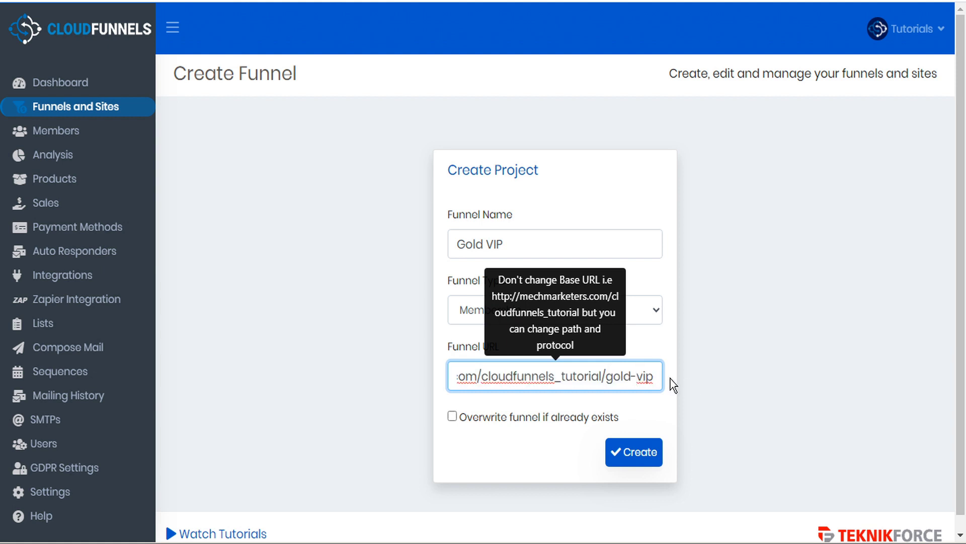
left_click_drag(606, 376, 663, 378)
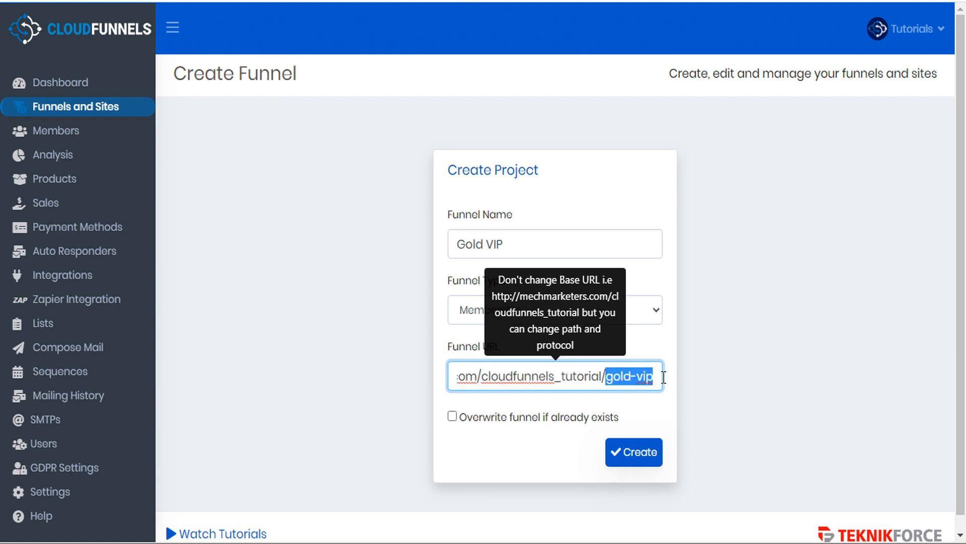
left_click(602, 376)
left_click(467, 377)
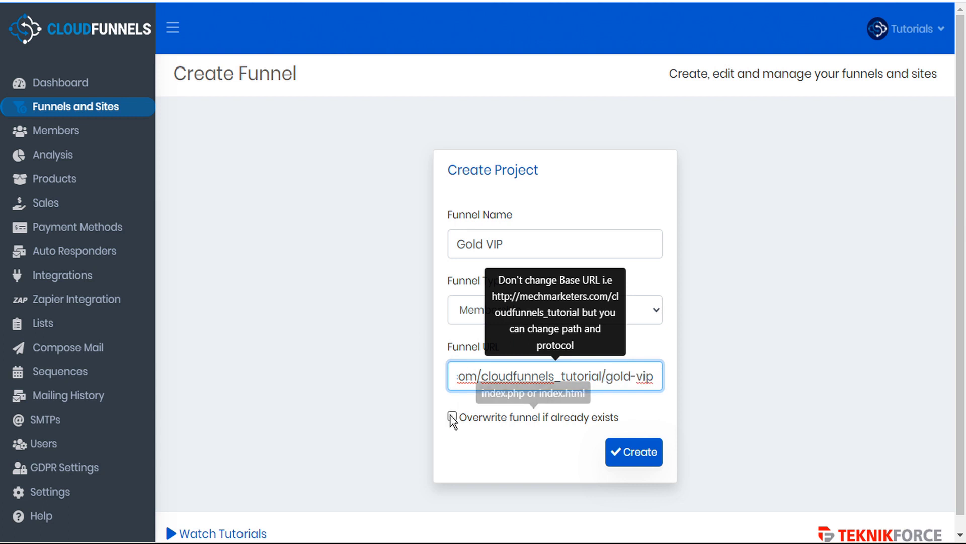
left_click(640, 451)
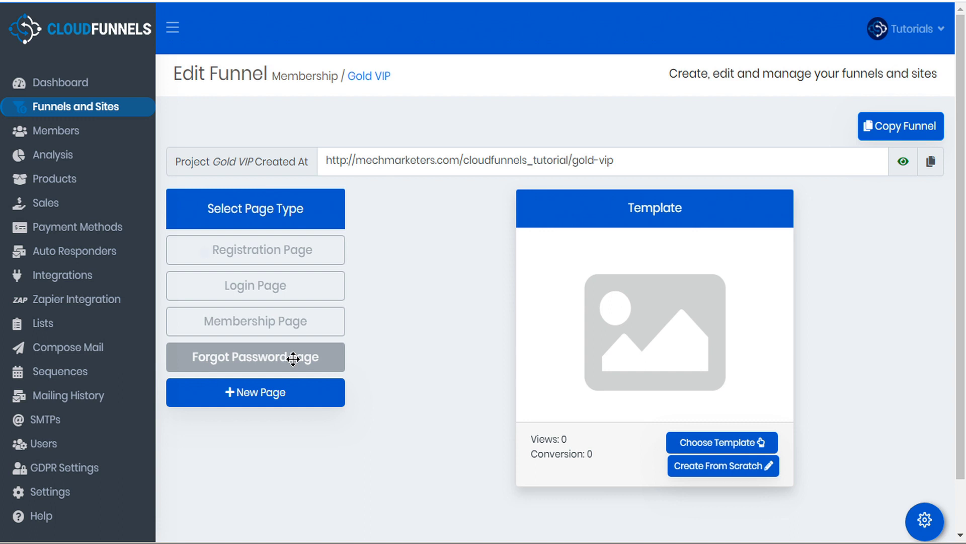
Add a new page labelled 'Tutorials' to the Gold VIP funnel
left_click(272, 404)
left_click(270, 396)
type("Tutorials")
left_click(322, 389)
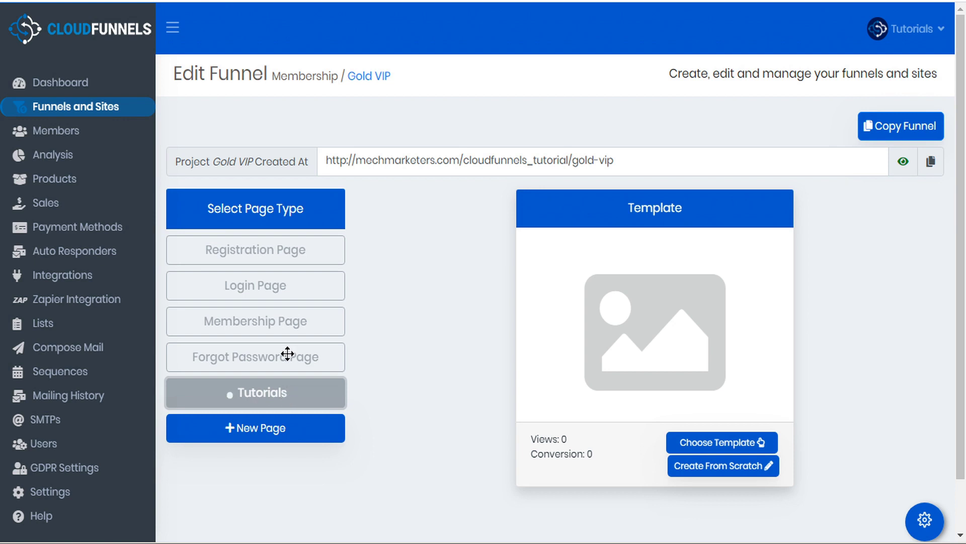
Apply the Registration-1 template to the Registration Page
left_click(291, 249)
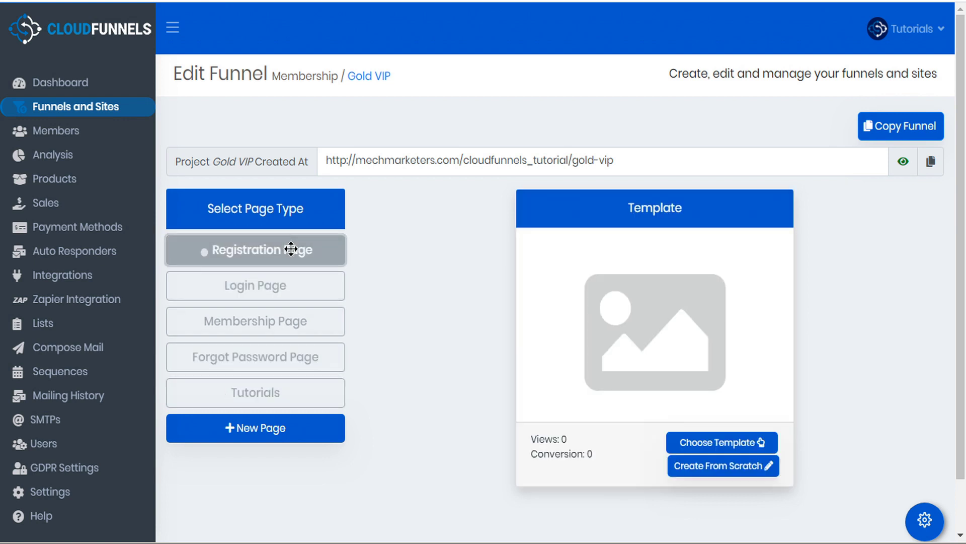
left_click(725, 443)
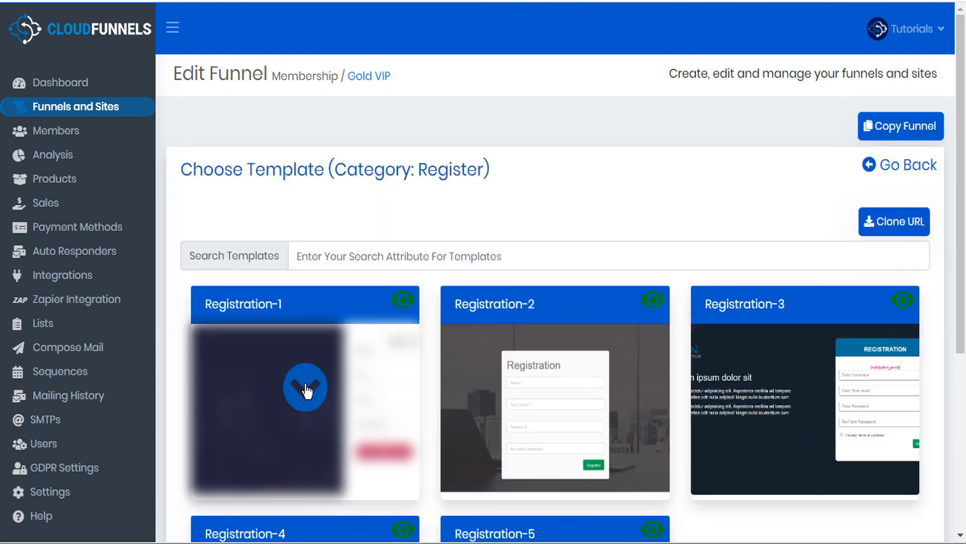
left_click(308, 391)
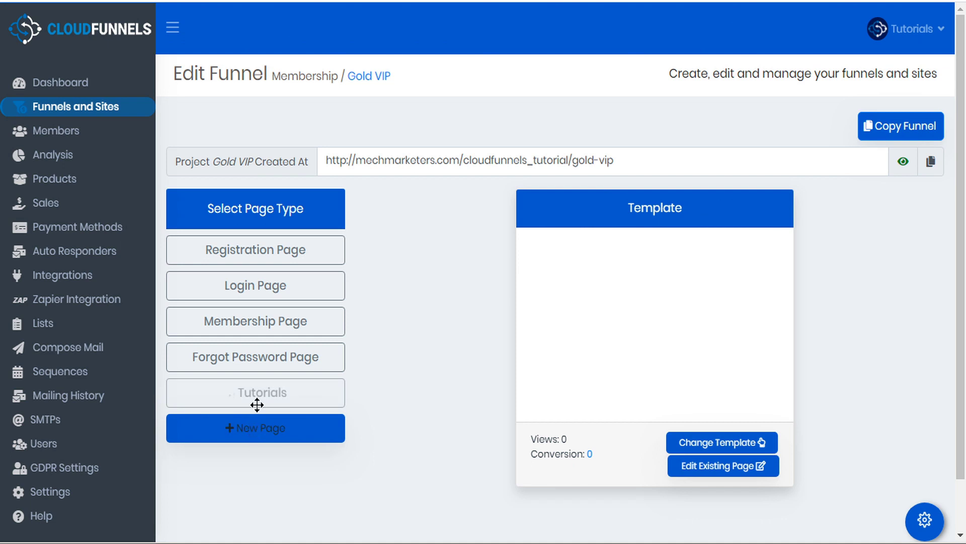
Set the Tutorials page category to Membership and save its settings
left_click(265, 393)
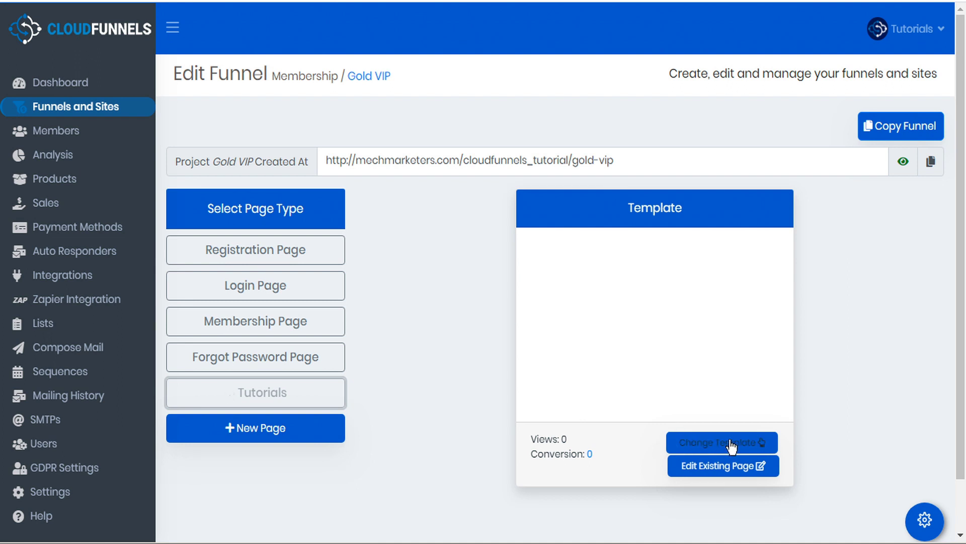
left_click(924, 519)
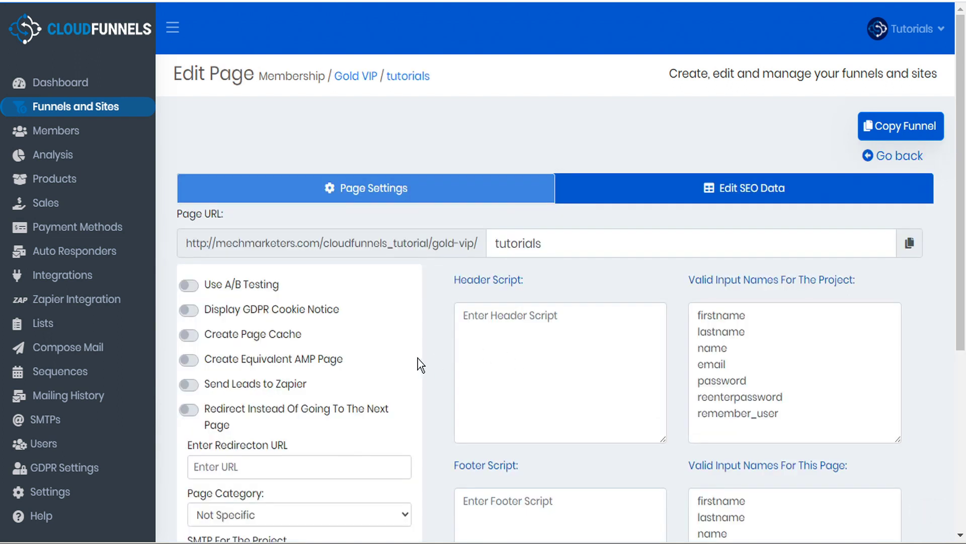
scroll(418, 358, "down", 3)
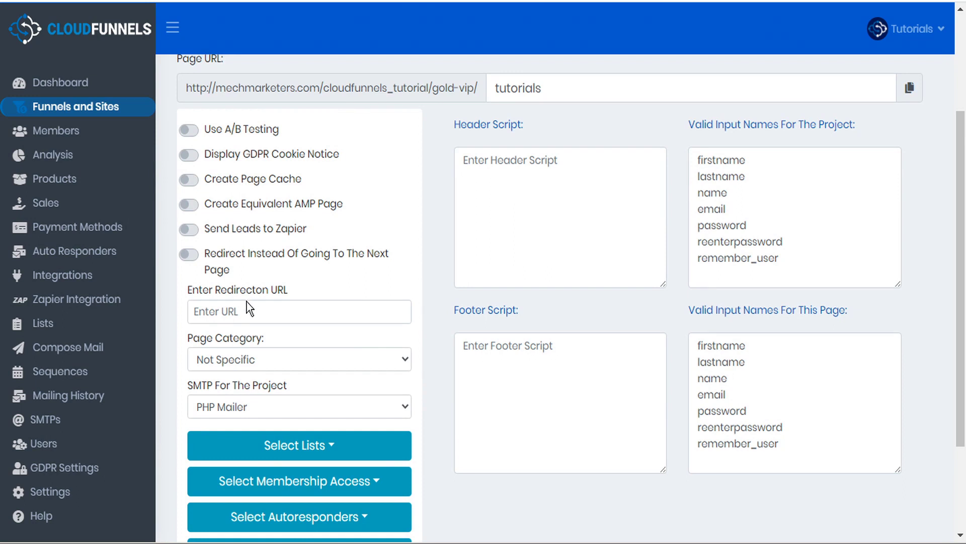
left_click(234, 359)
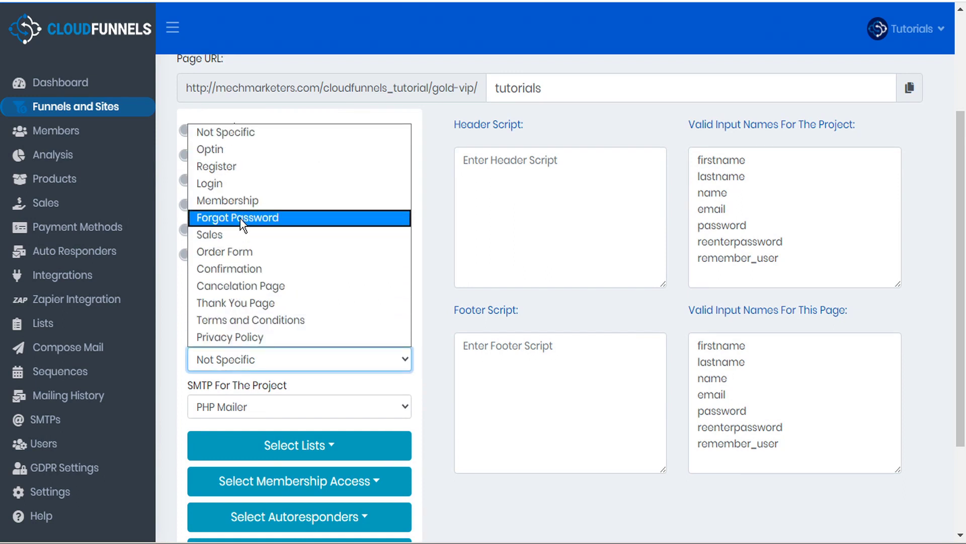
left_click(243, 201)
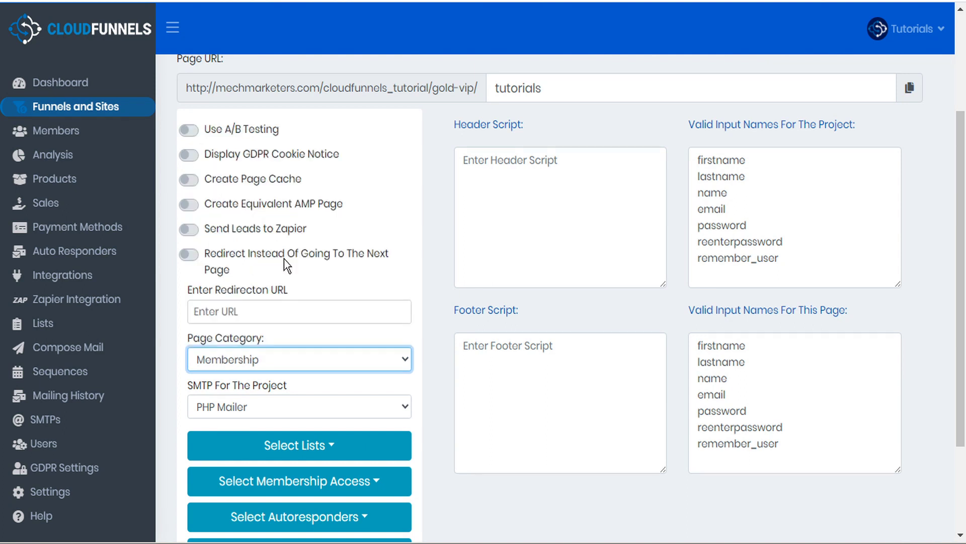
scroll(448, 410, "down", 2)
scroll(447, 410, "down", 1)
left_click(217, 473)
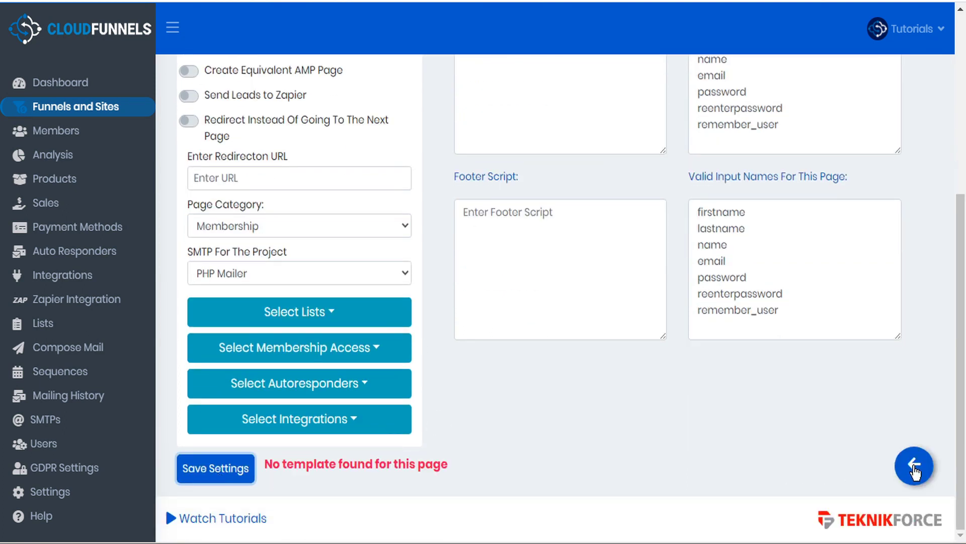
left_click(914, 466)
Give the Tutorials page the Smart Membership - Training template
left_click(718, 385)
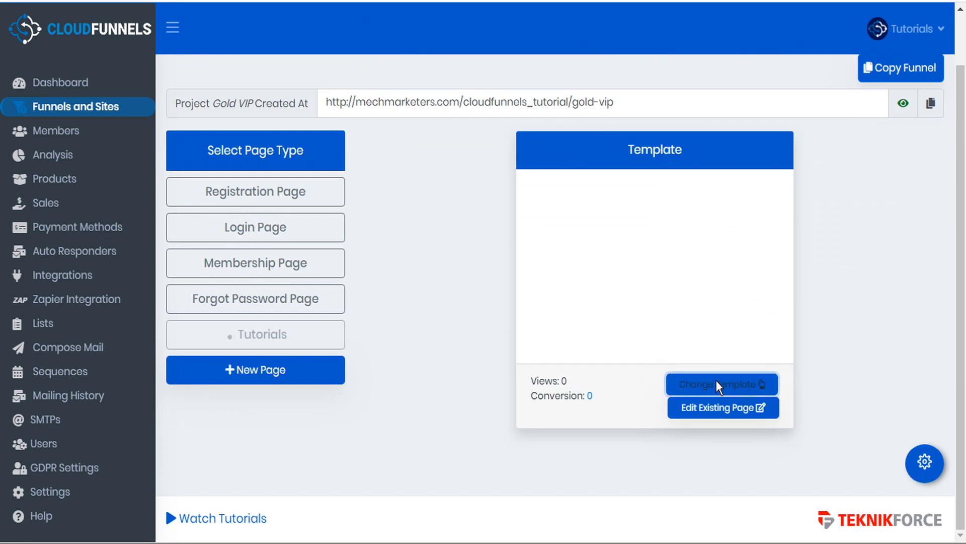
scroll(695, 383, "up", 4)
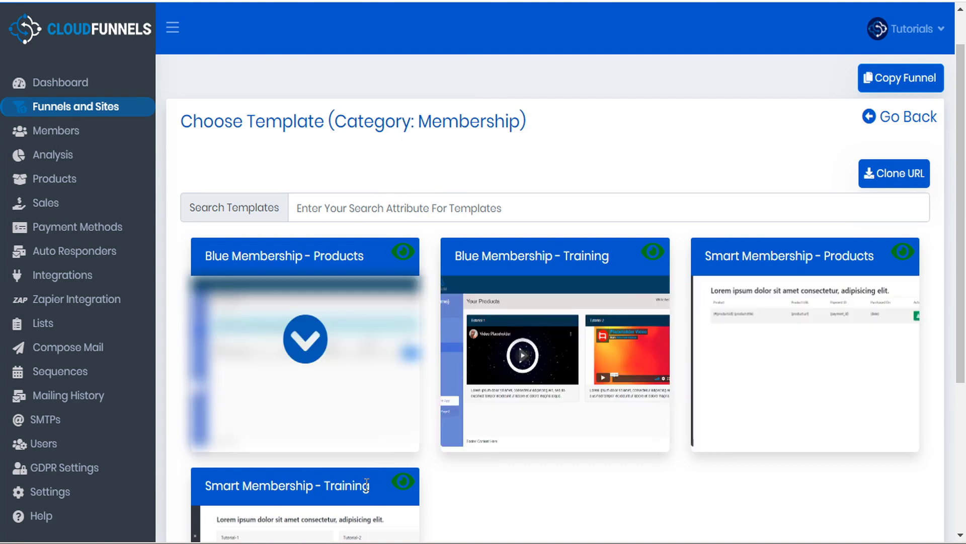
scroll(505, 491, "down", 2)
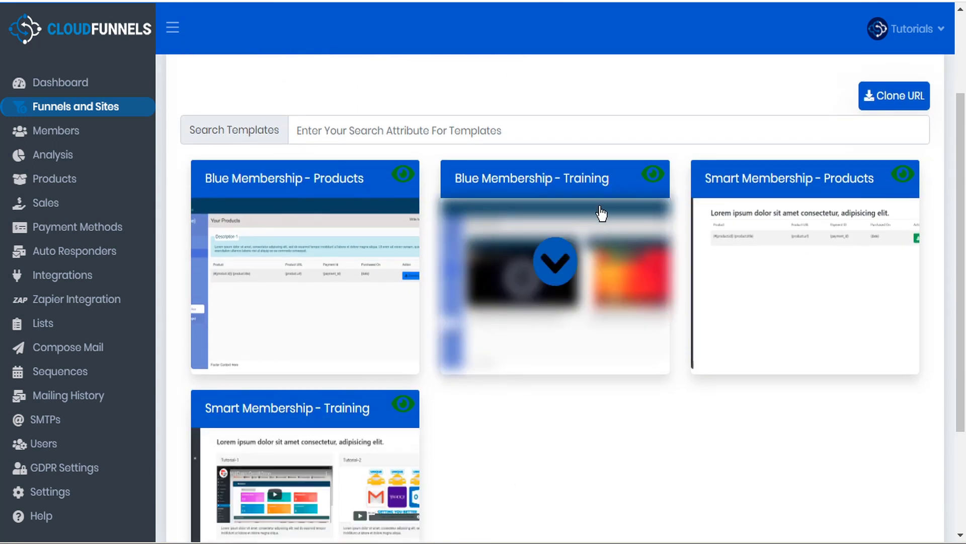
left_click(305, 492)
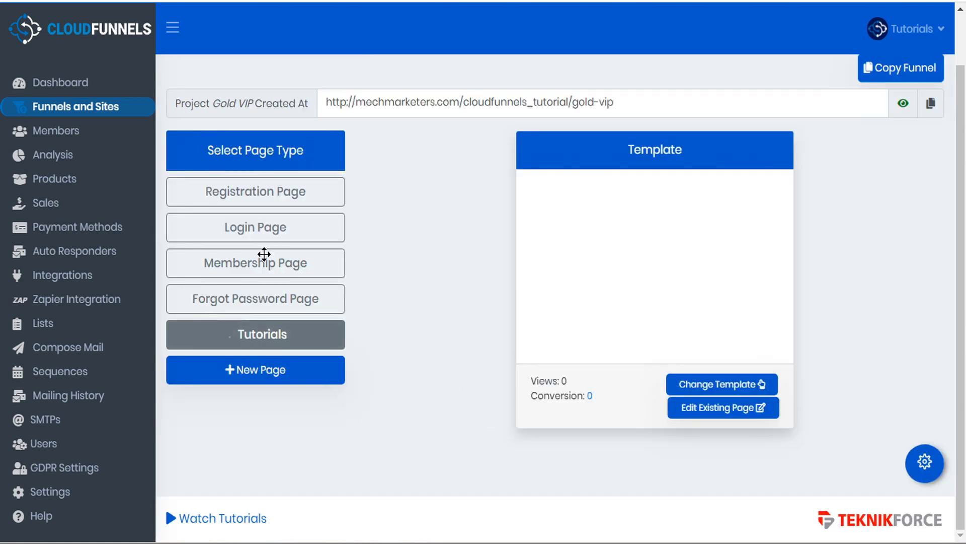
Move Tutorials below Membership Page and save Registration Page as a Verified Registration Page
left_click_drag(260, 337, 266, 292)
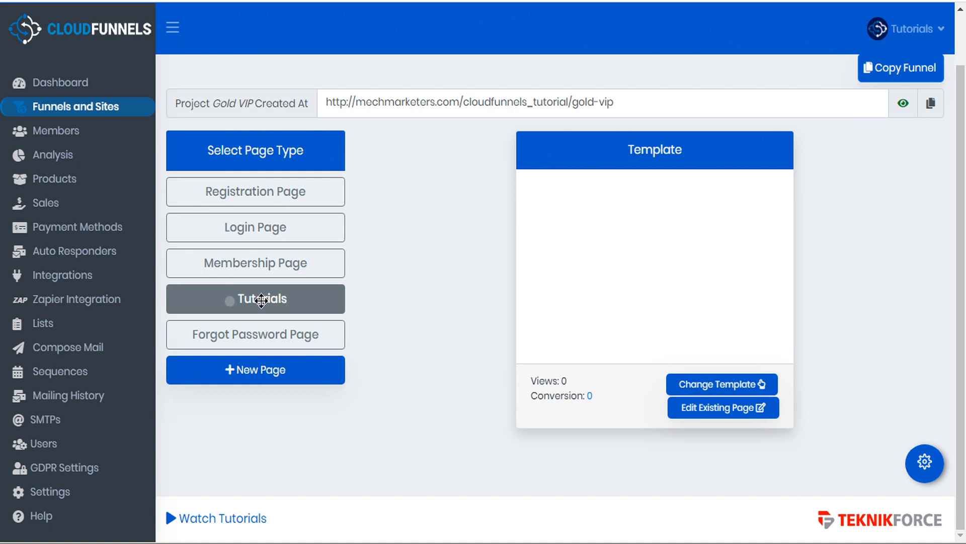
left_click(280, 193)
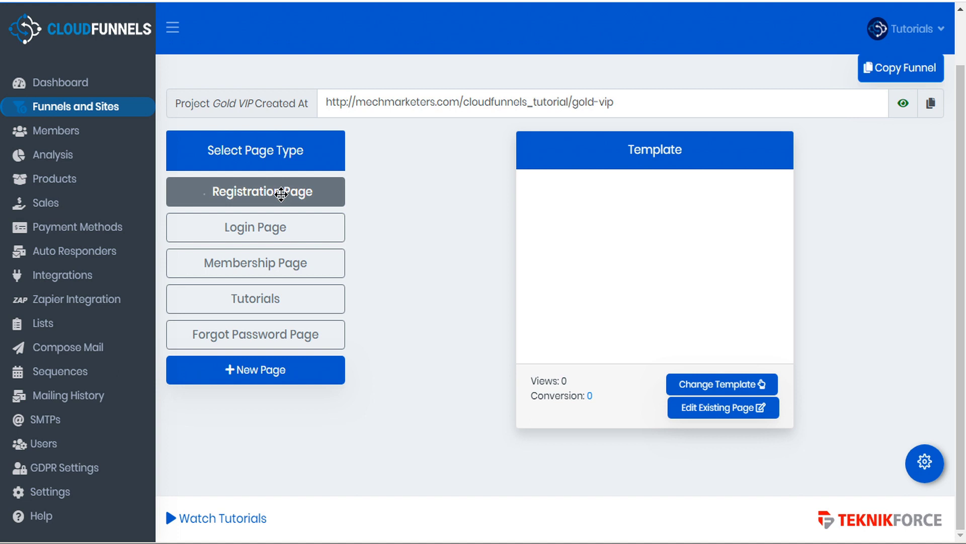
left_click(925, 462)
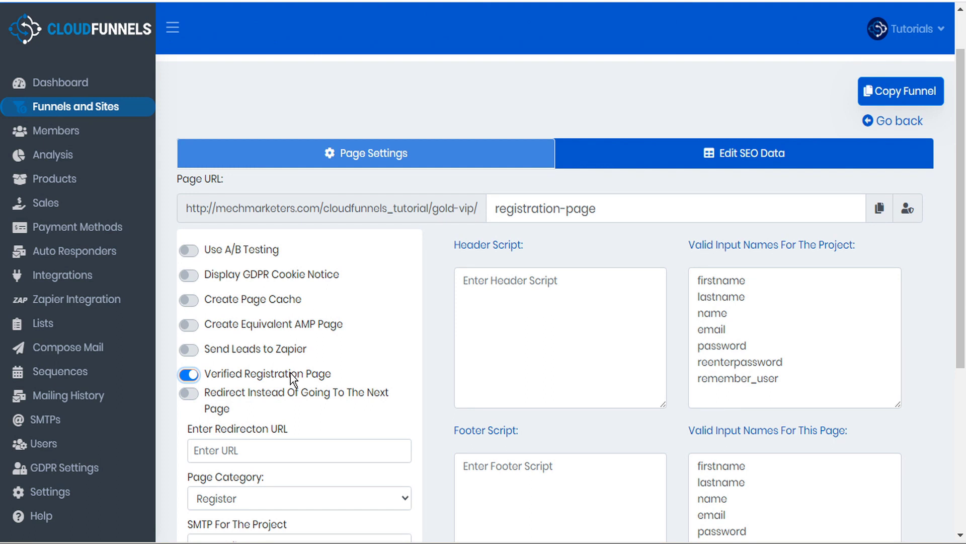
scroll(261, 377, "down", 5)
left_click(225, 510)
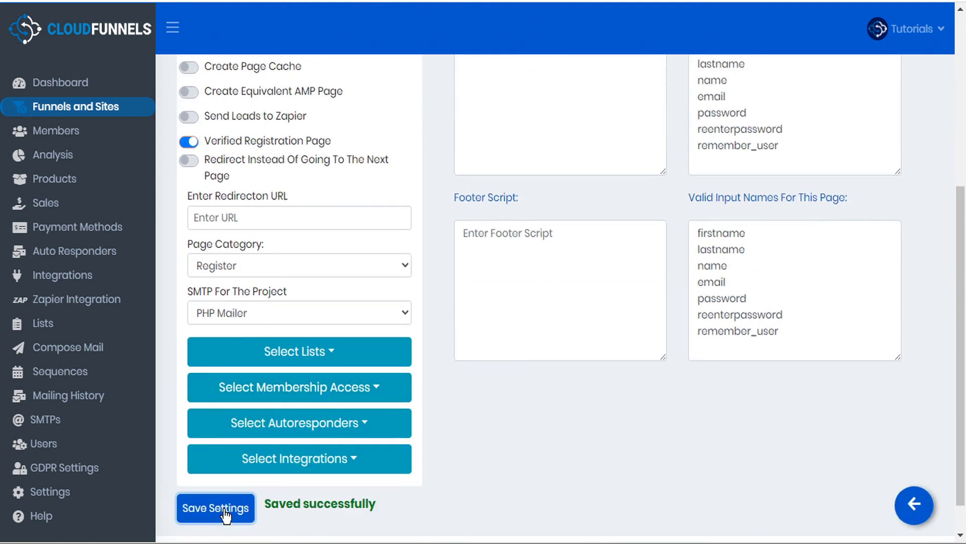
scroll(225, 509, "up", 5)
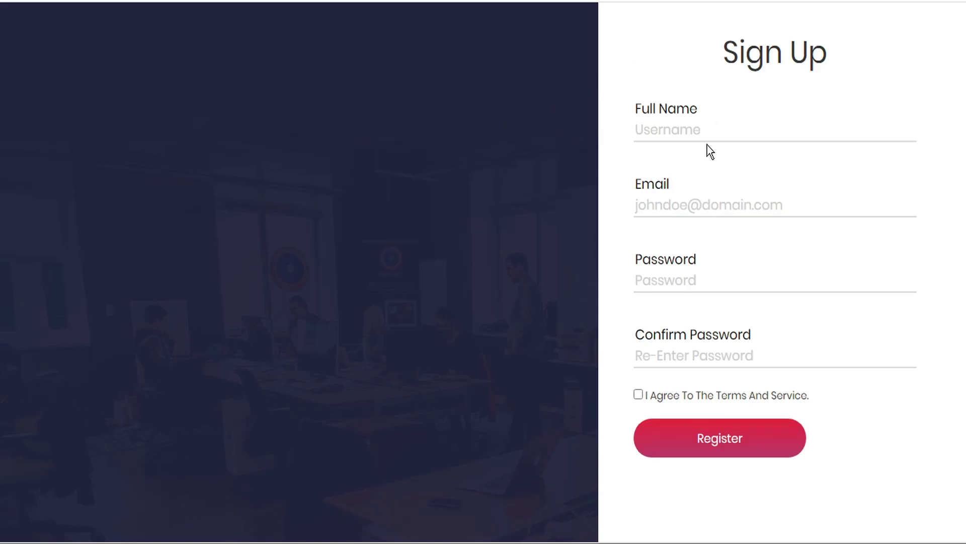
left_click(695, 125)
type("aaa")
left_click(638, 395)
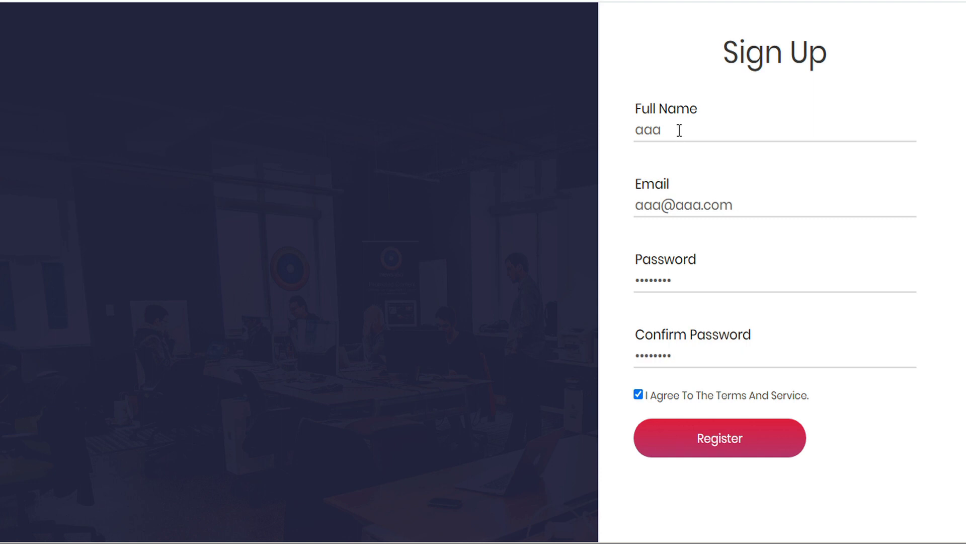
left_click(722, 439)
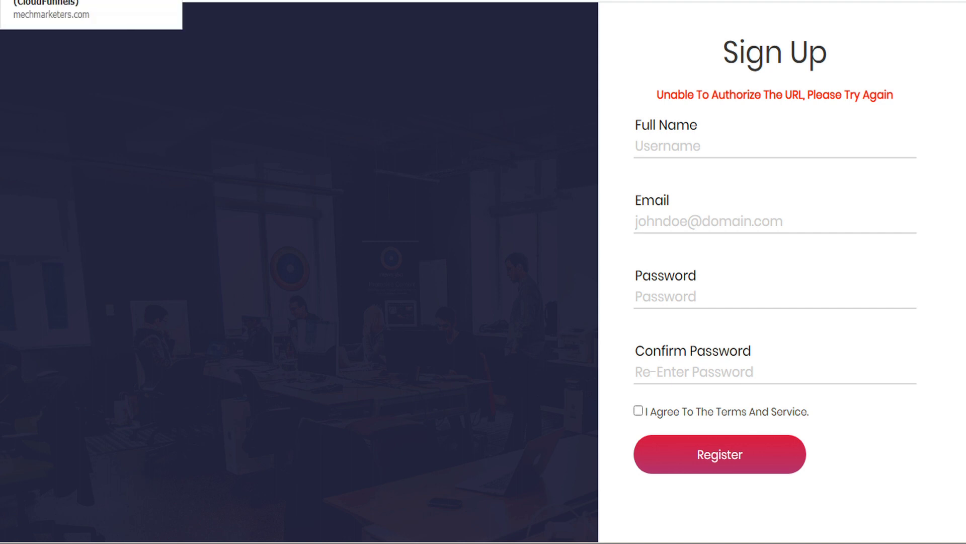
left_click(91, 1)
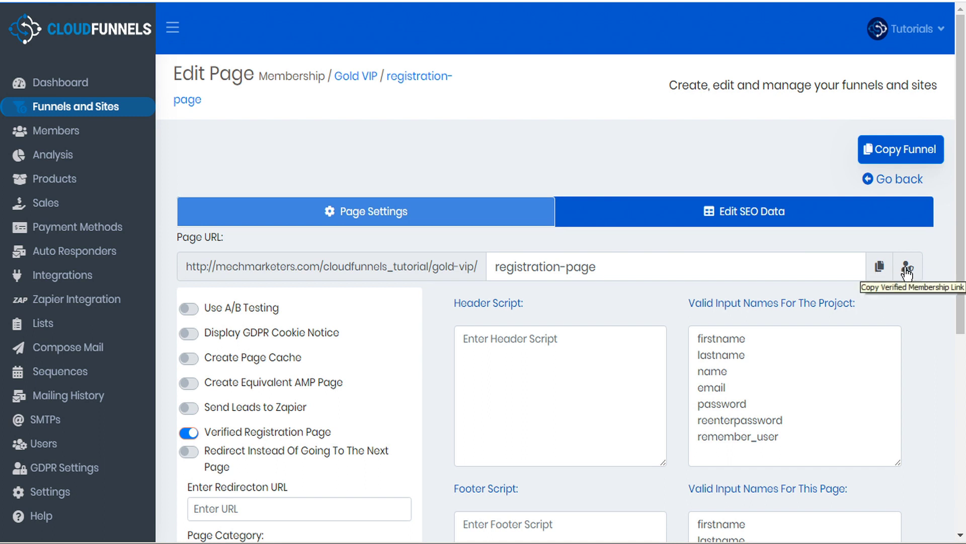
Paste the verified membership link into the registration URL, keeping only @-cf-veried-7-member-@
left_click(907, 271)
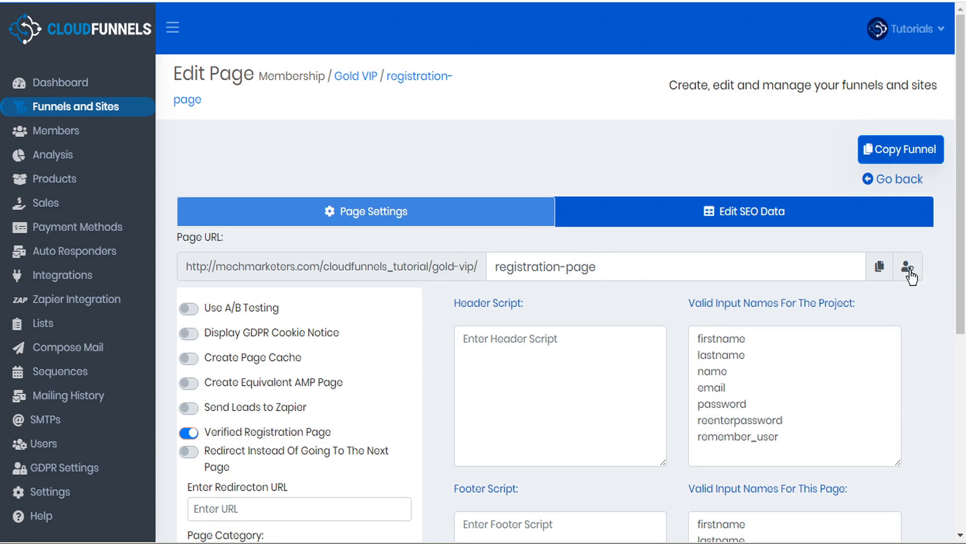
left_click_drag(606, 270, 470, 270)
key("ctrl+v")
left_click_drag(699, 266, 360, 265)
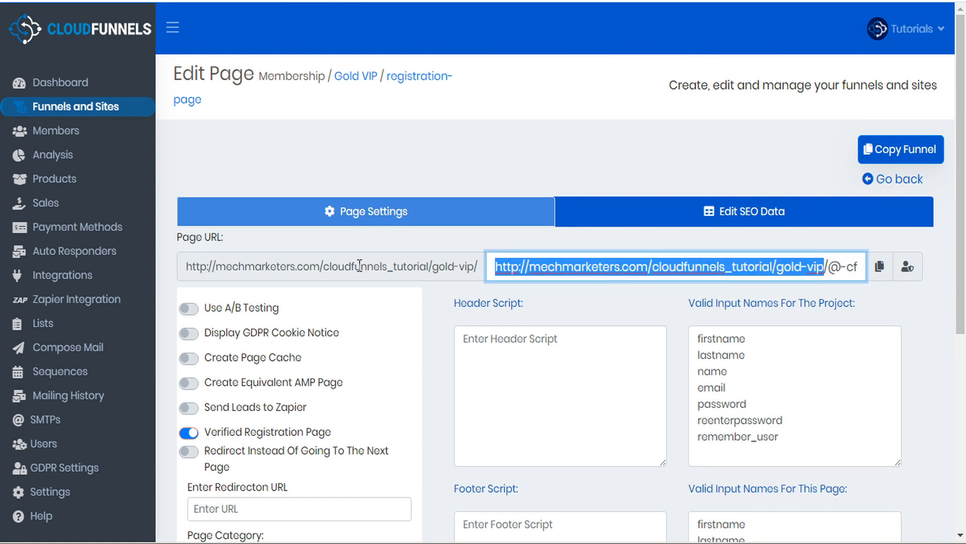
key("Delete")
key("Delete")
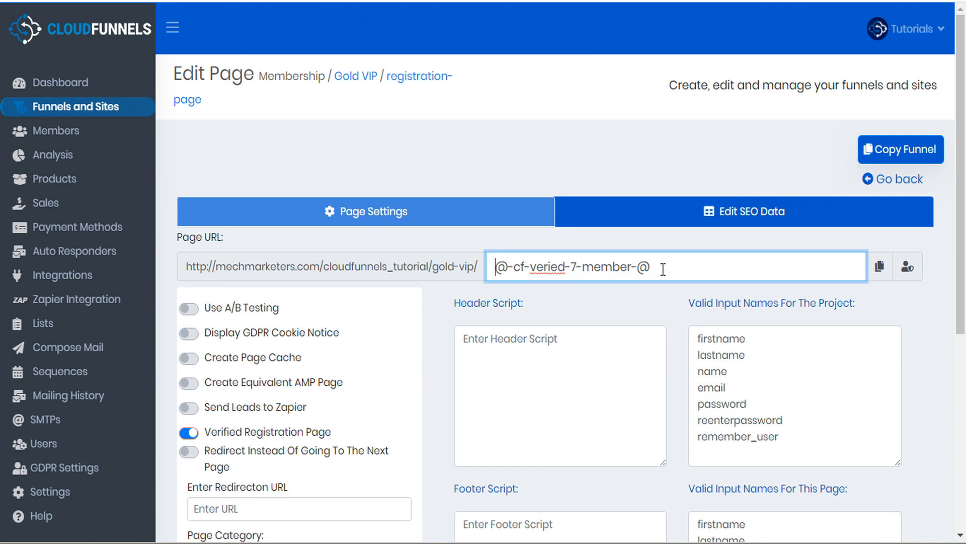
left_click(96, 356)
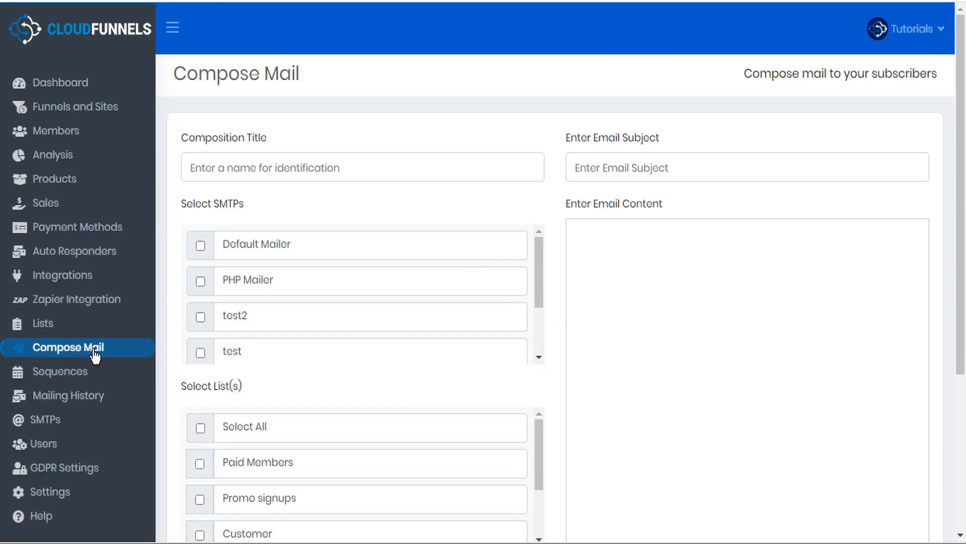
Compose a mail titled and subjected 'reg page test' with the membership link as body
left_click(616, 362)
type("http://mechmarketers.com/cloudfunnels_tutorial/gold-vip/@-cf-veried-7-member-@")
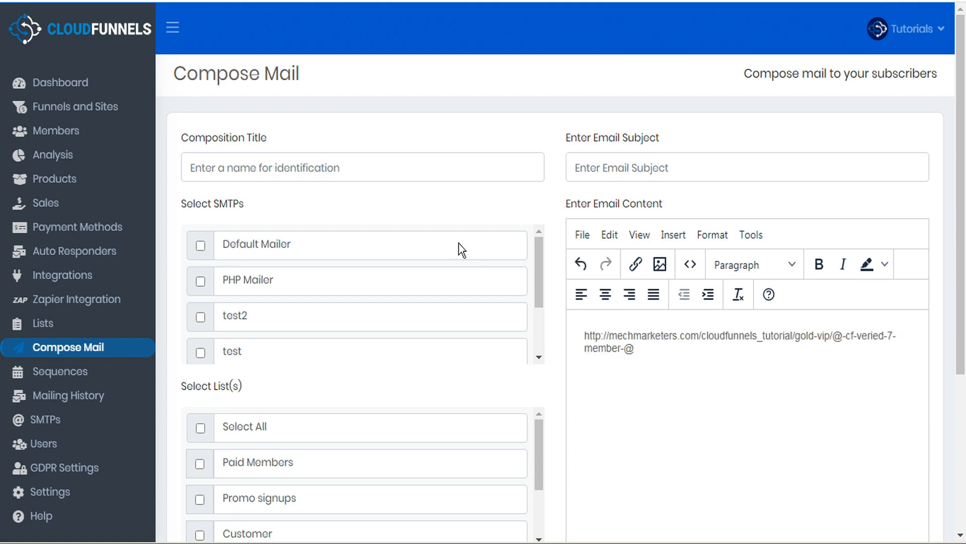
left_click(373, 162)
type("reg page test")
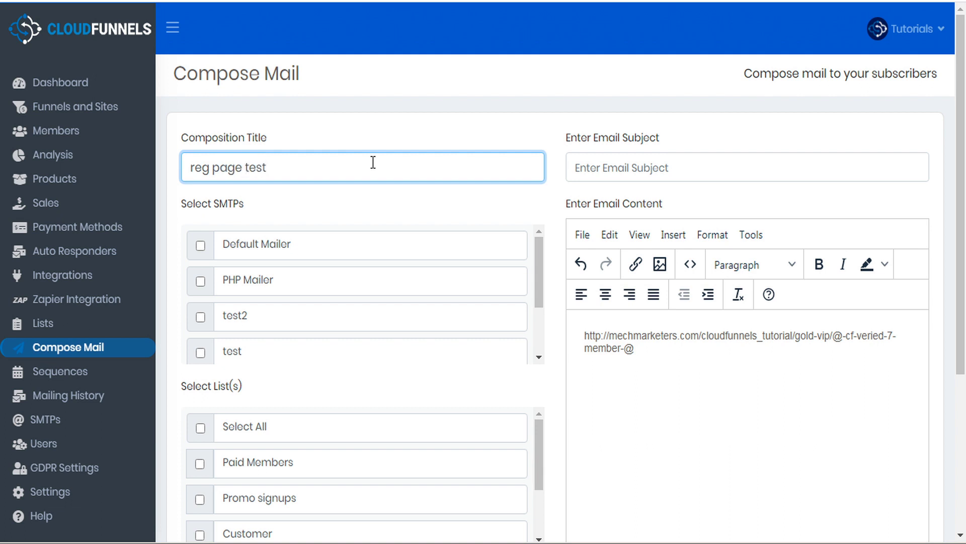
left_click_drag(272, 167, 162, 168)
key("ctrl+c")
left_click(611, 166)
key("ctrl+v")
scroll(436, 204, "down", 3)
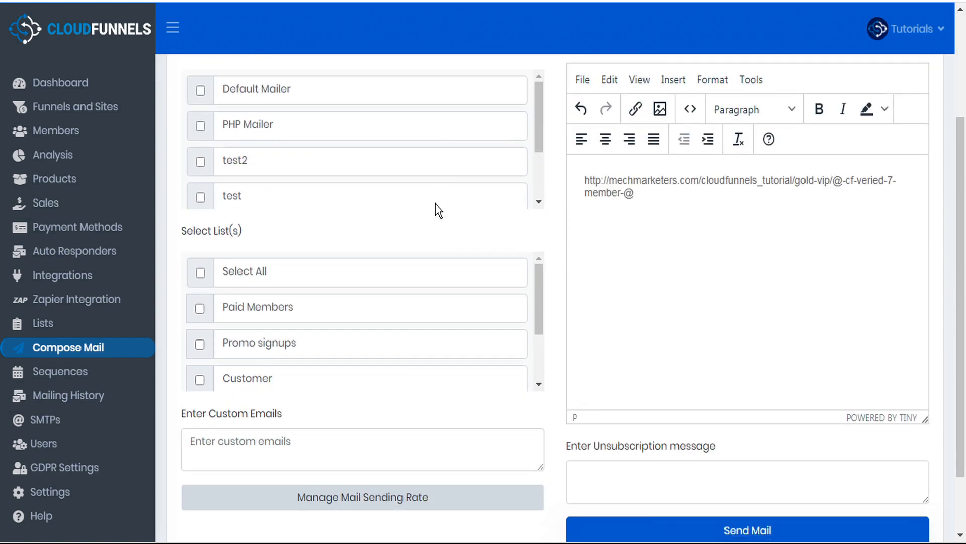
Add a custom recipient address and send via Default Mailer and PHP Mailer
left_click(289, 450)
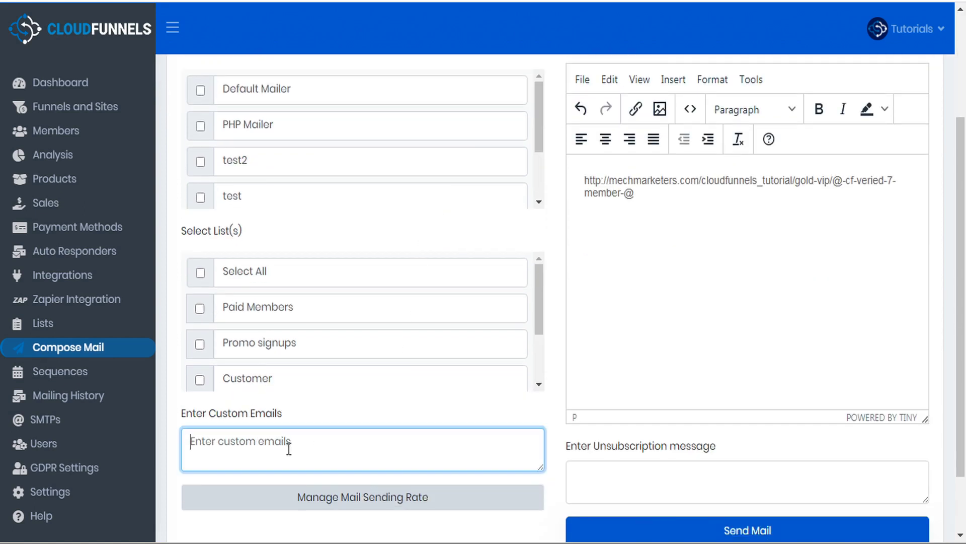
key("ctrl+v")
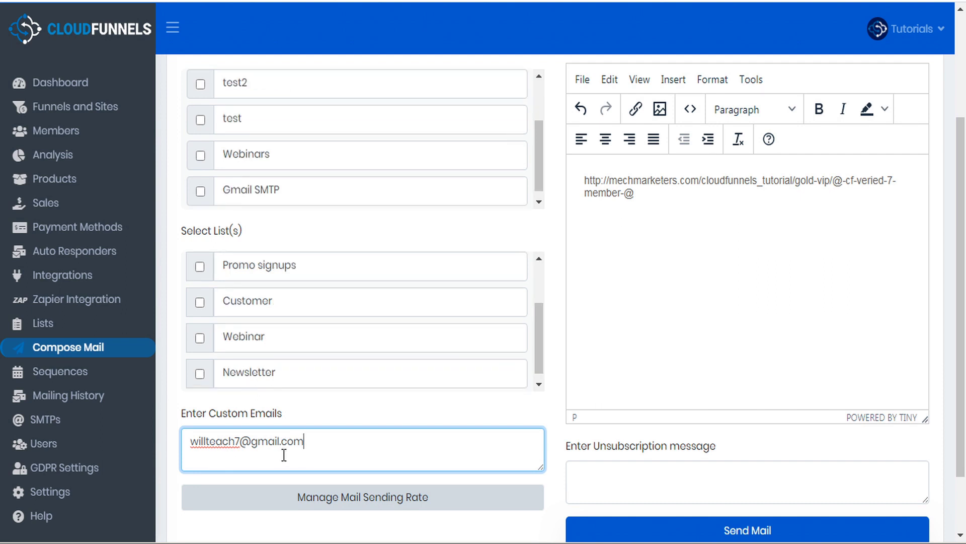
scroll(552, 299, "up", 3)
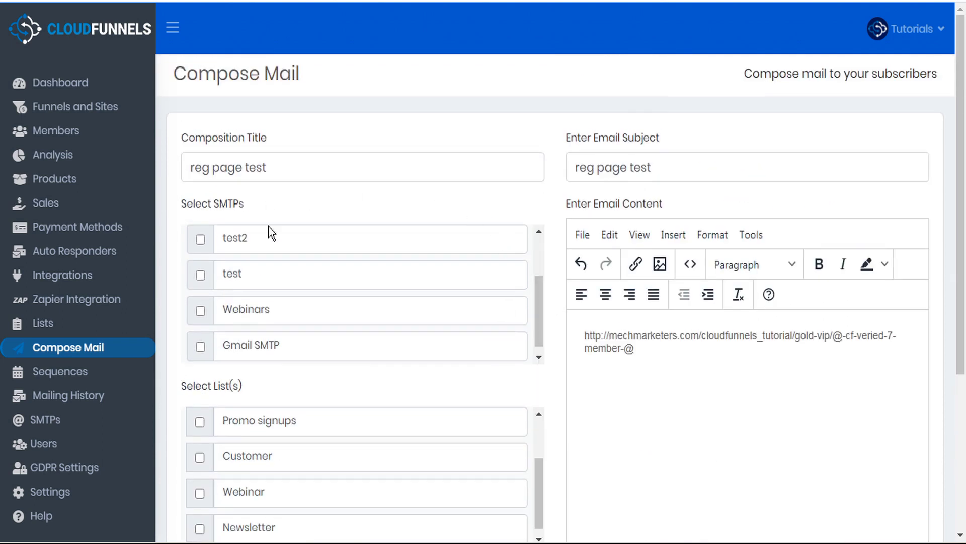
scroll(272, 272, "up", 2)
left_click(200, 281)
left_click(199, 248)
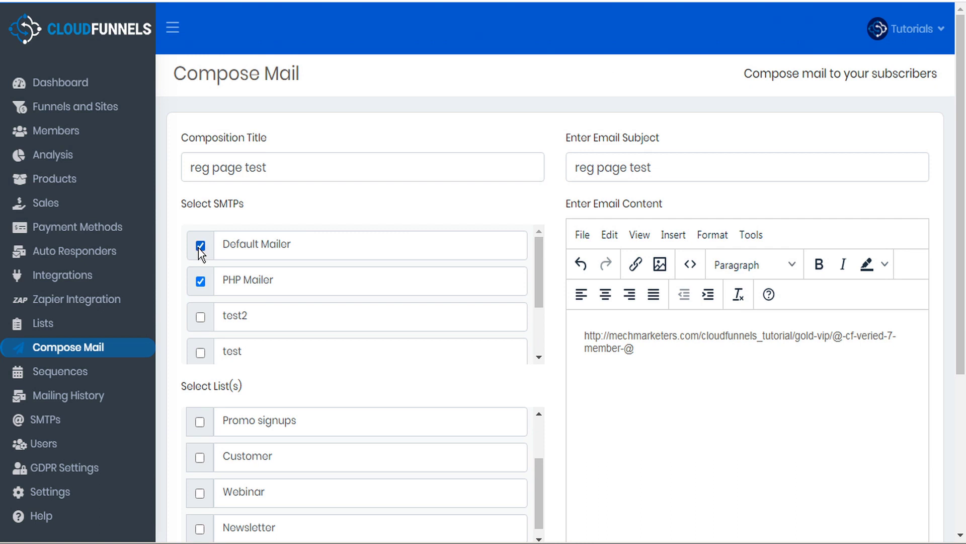
scroll(546, 404, "down", 2)
scroll(553, 402, "down", 4)
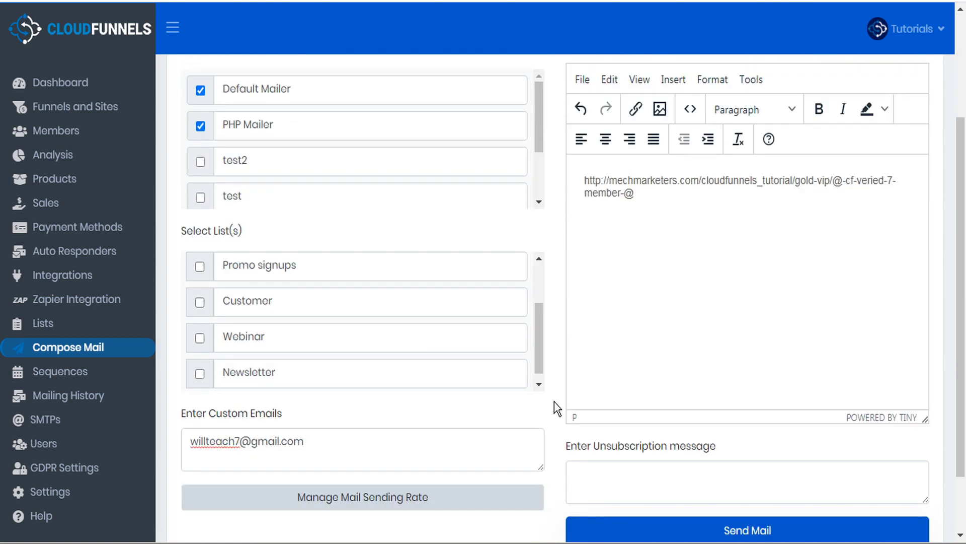
left_click(736, 459)
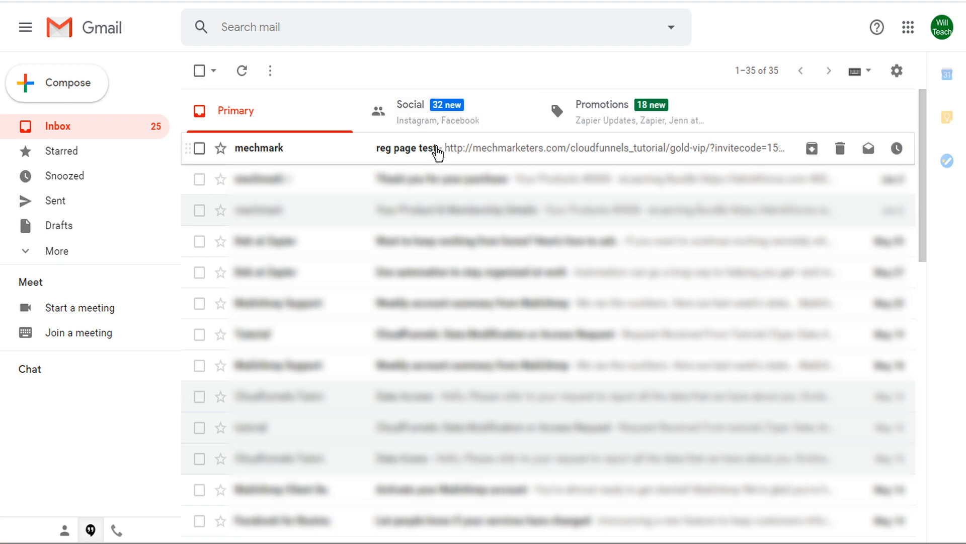
Open the 'reg page test' email in Gmail and follow its gold-vip invite link
left_click(438, 151)
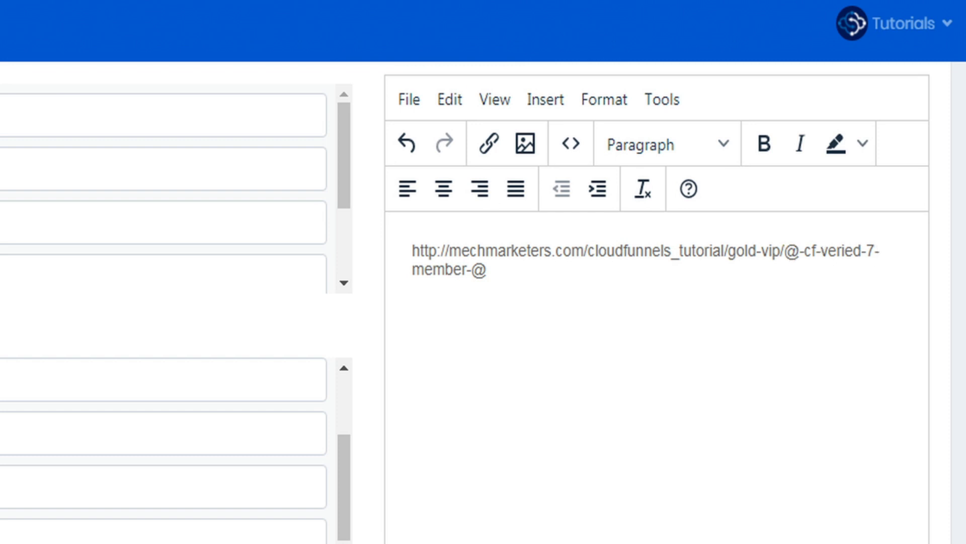
left_click(604, 2)
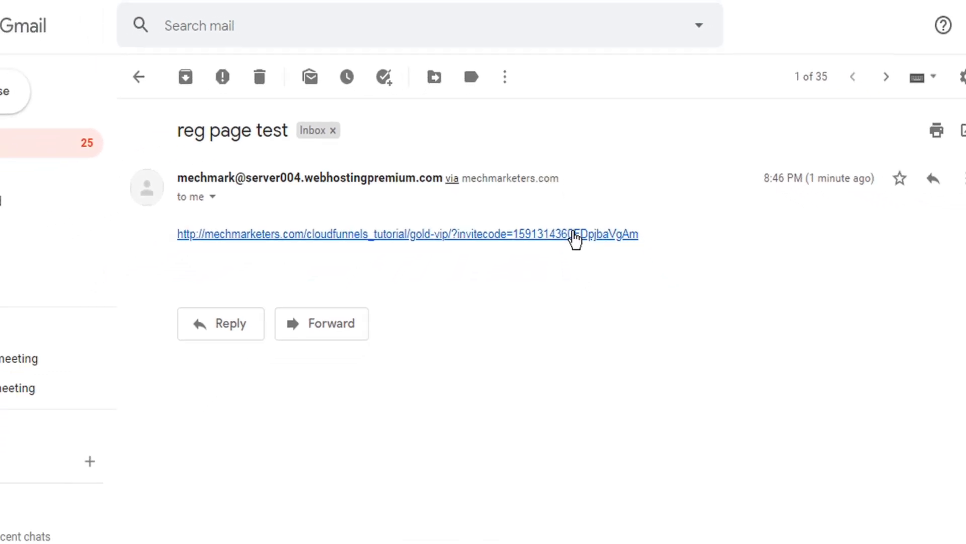
left_click(568, 204)
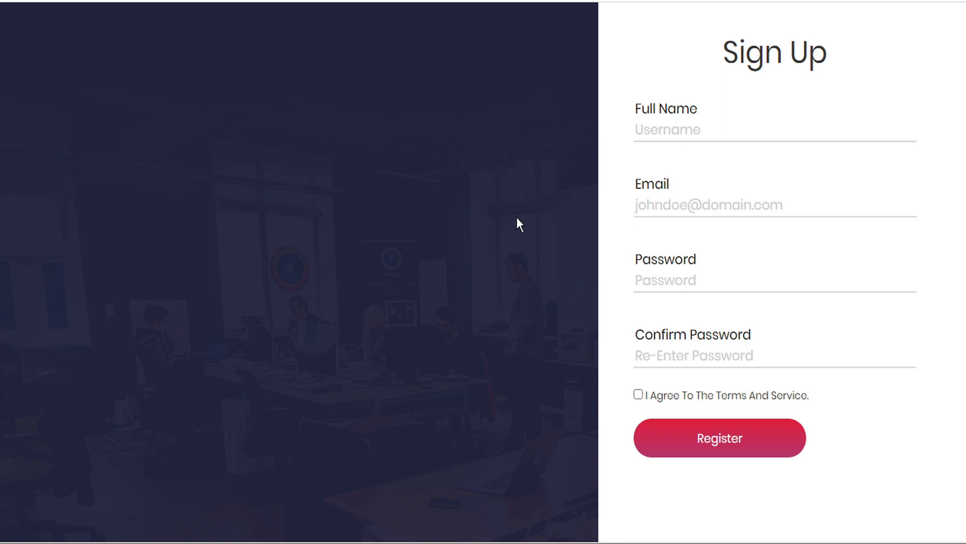
Register on the Sign Up form with the member's email, accepting the terms
left_click(711, 134)
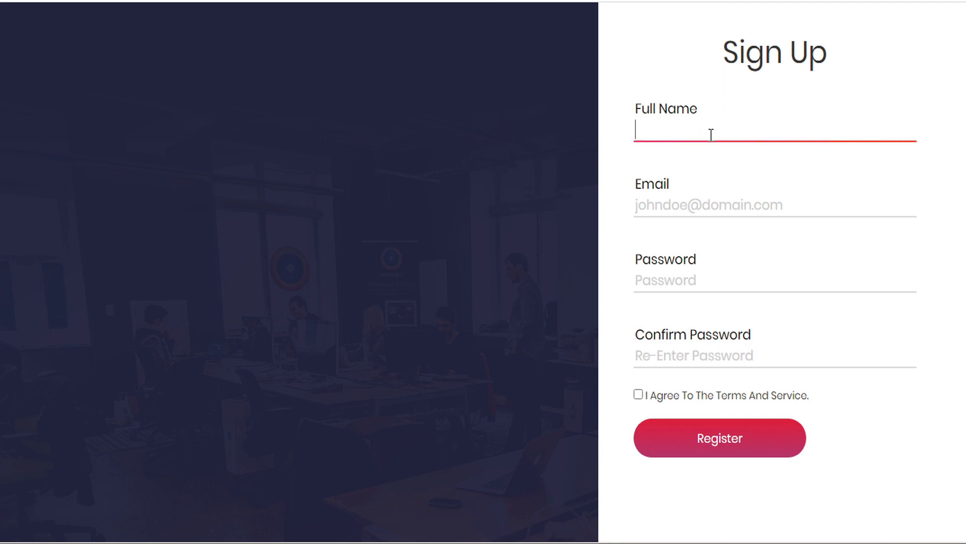
left_click(639, 394)
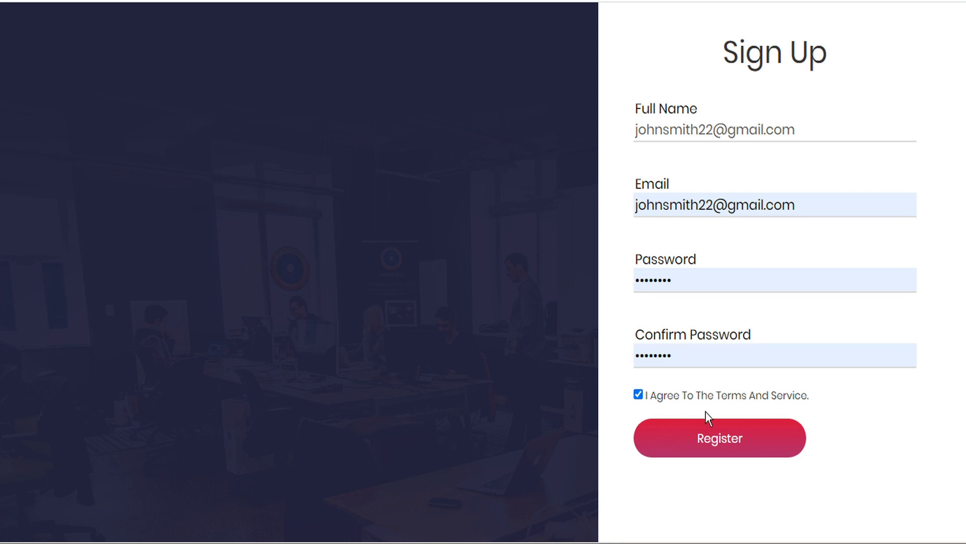
left_click(729, 443)
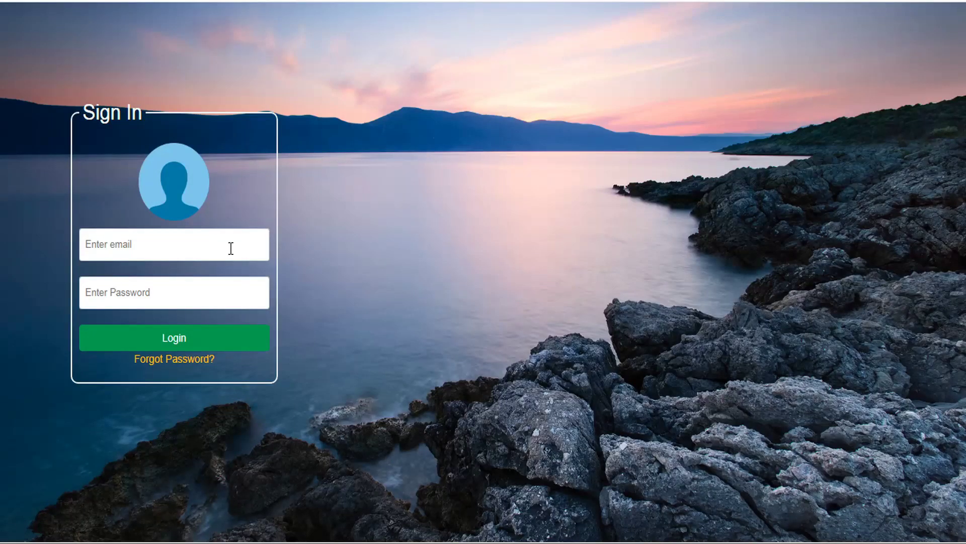
Log in on the Sign In page using the new member's saved credentials
left_click(148, 245)
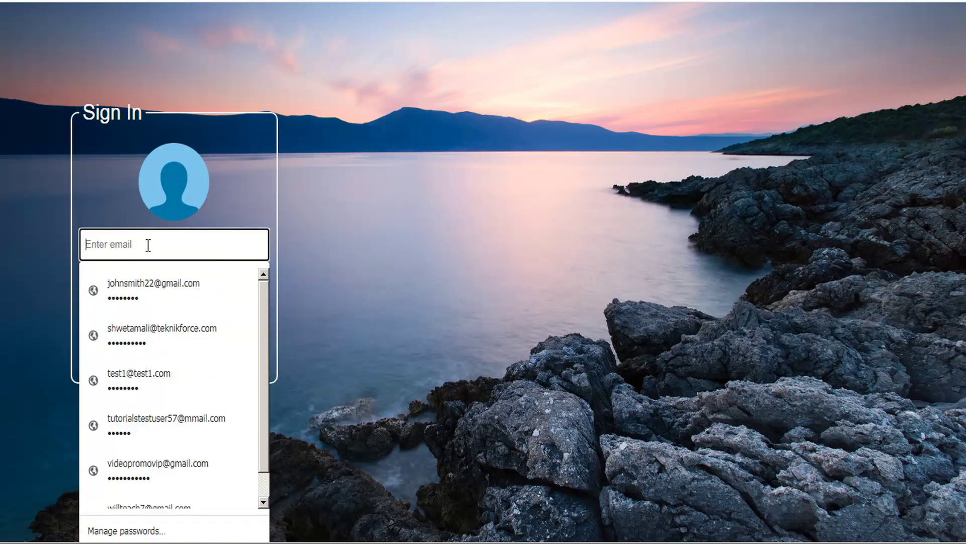
left_click(183, 284)
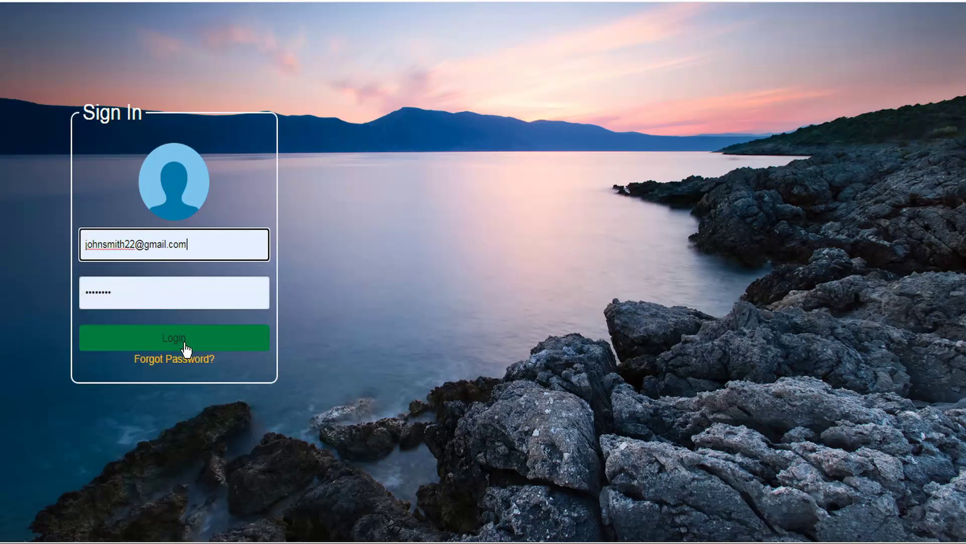
left_click(186, 347)
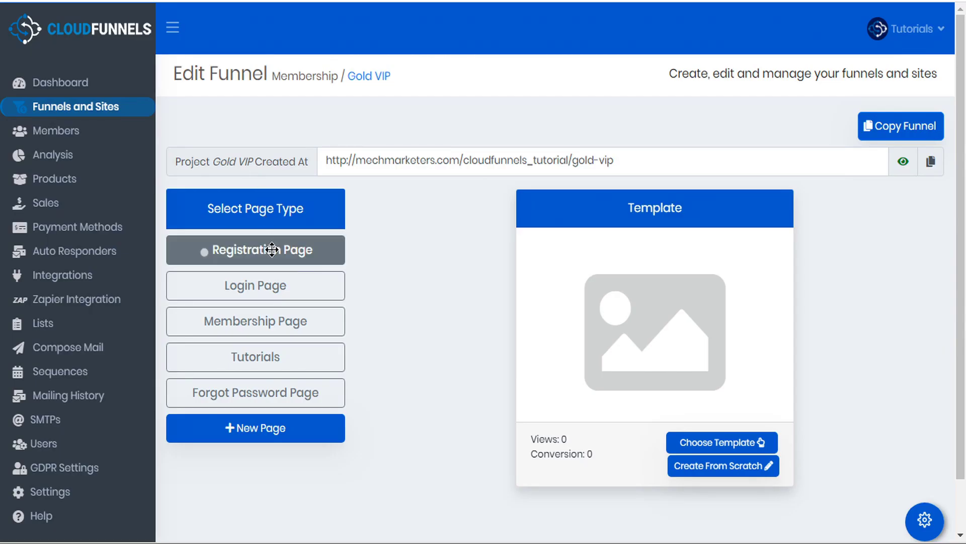
Check the Gold VIP registration page's 2 views and 2 conversions, then go to Settings
left_click(272, 249)
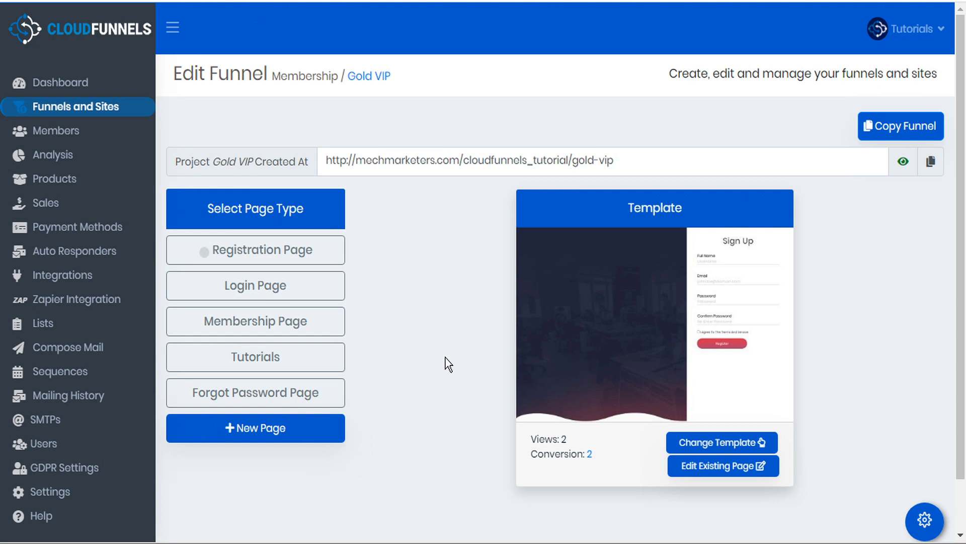
left_click(732, 467)
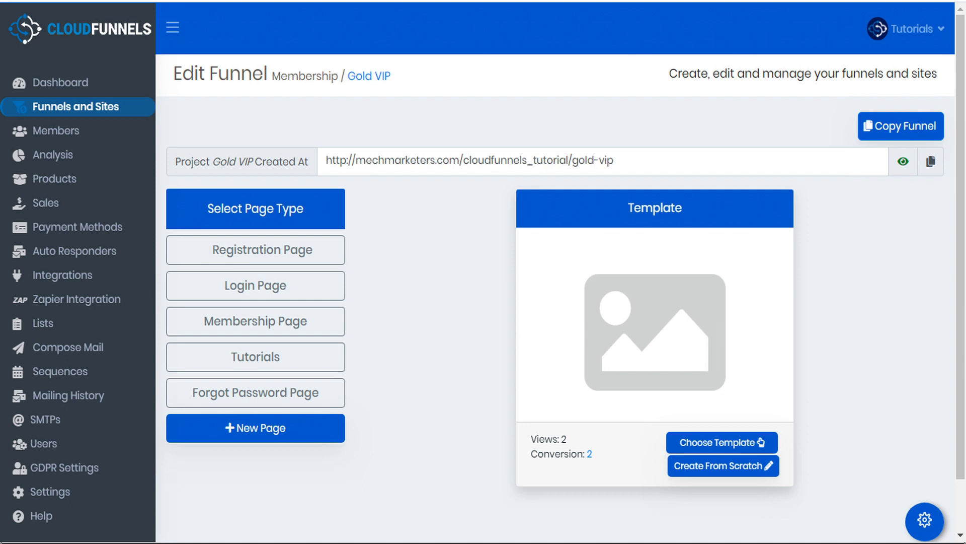
left_click(61, 492)
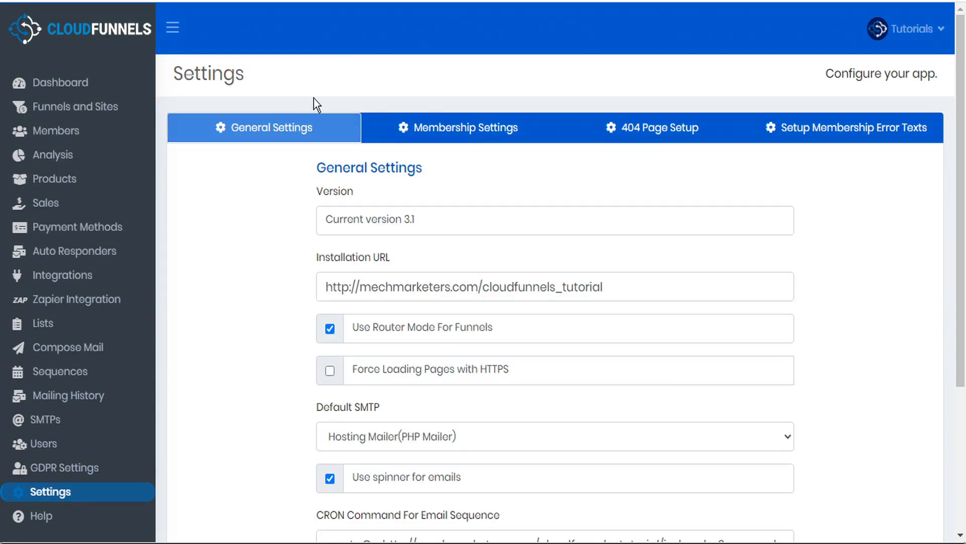
Look through the membership error texts such as 'Invalid Credentials Provided' and 'Password Did Not Match'
left_click(875, 133)
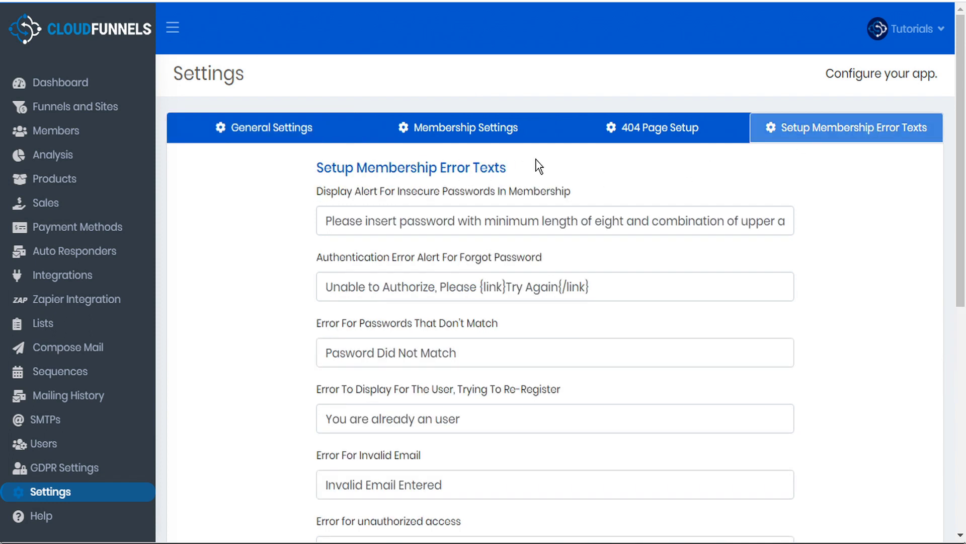
scroll(300, 225, "down", 5)
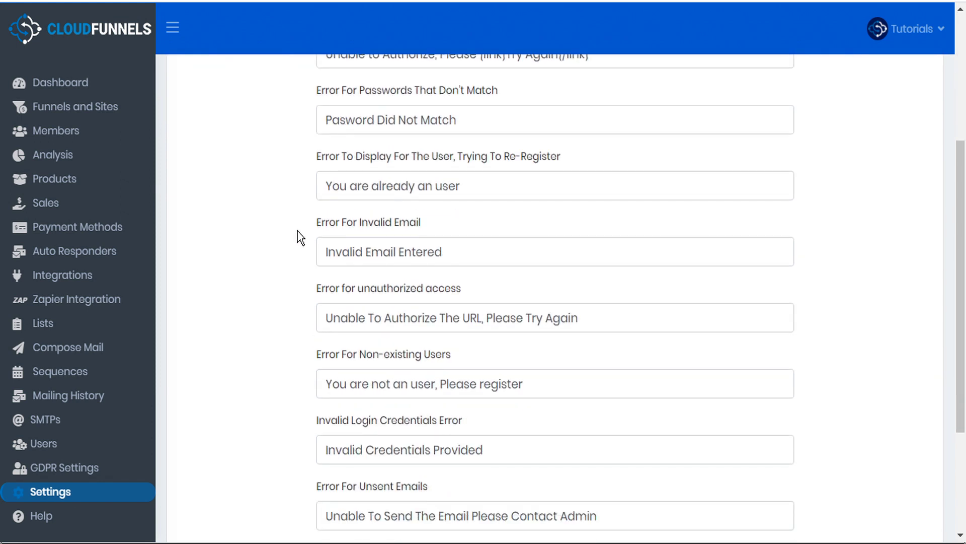
scroll(297, 231, "down", 3)
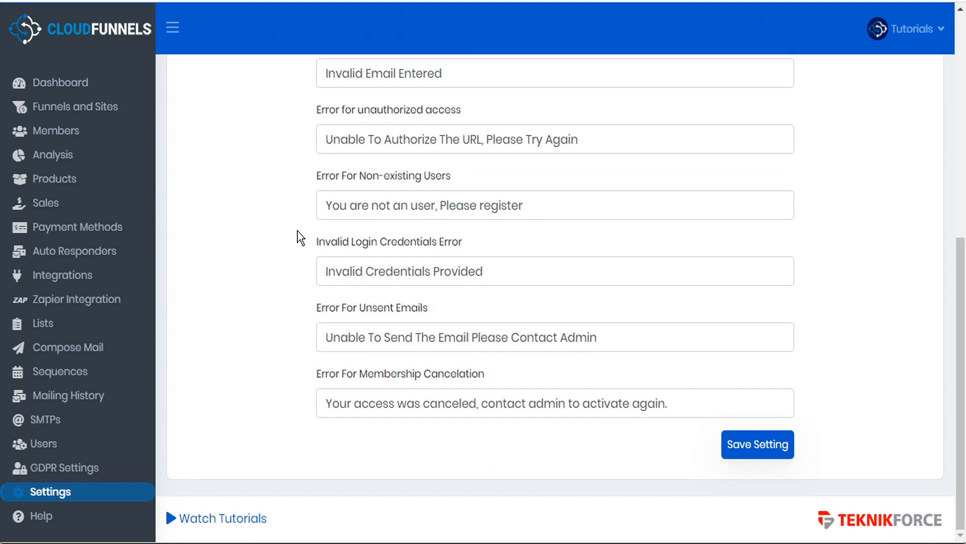
scroll(494, 261, "up", 10)
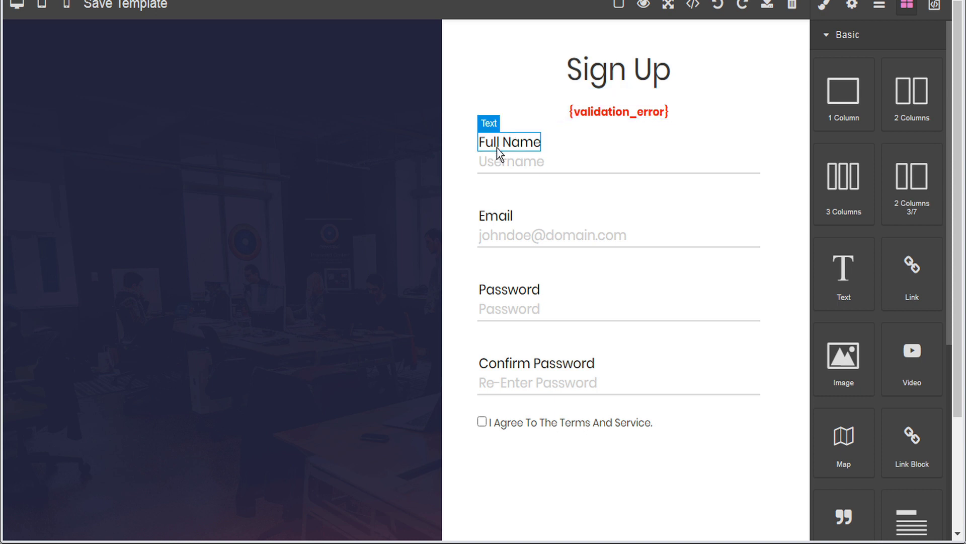
Check the Full Name input's component settings, then pick the Gold VIP Registration Page
left_click(517, 165)
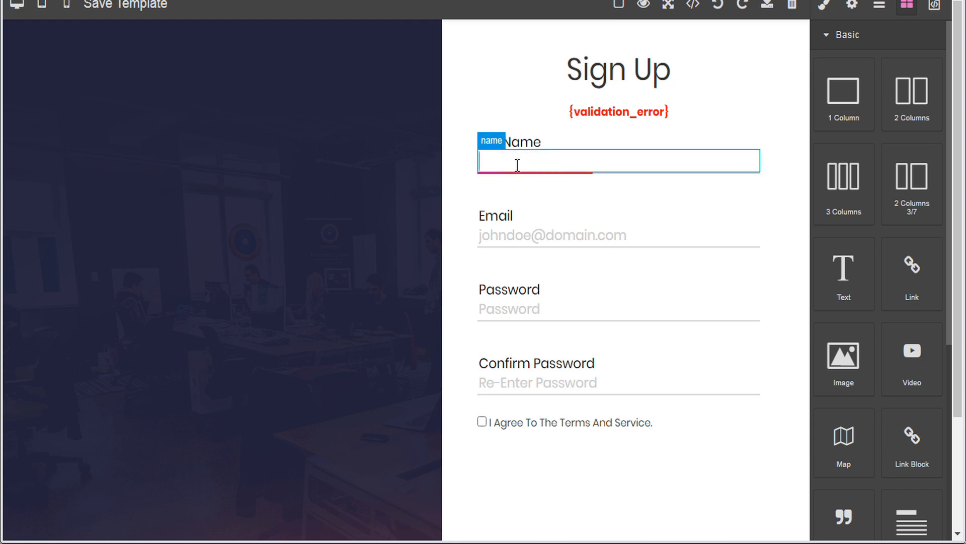
left_click(848, 7)
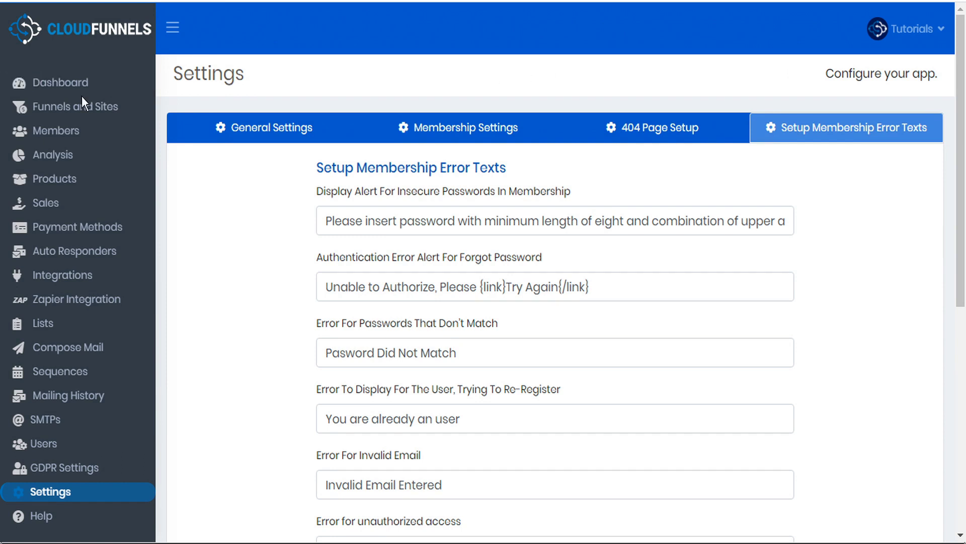
left_click(355, 124)
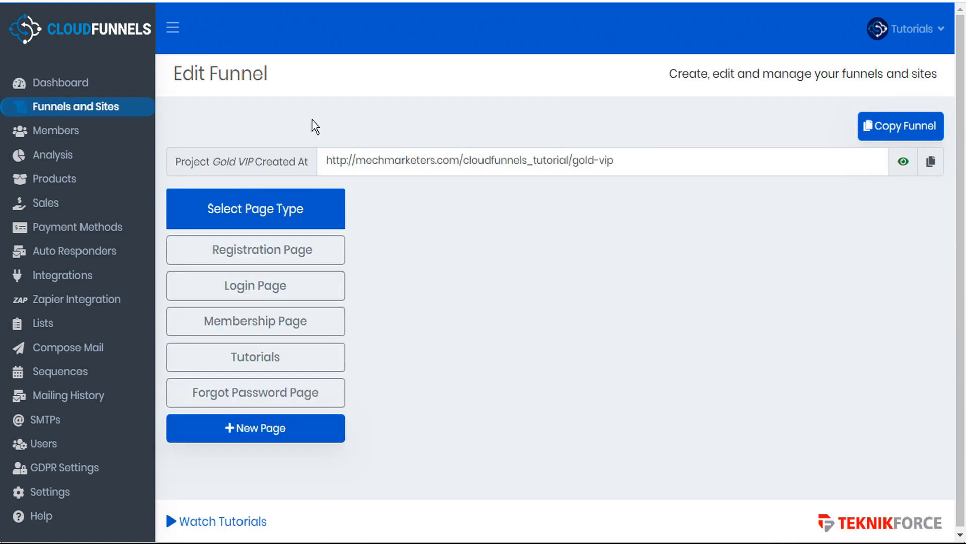
left_click(295, 251)
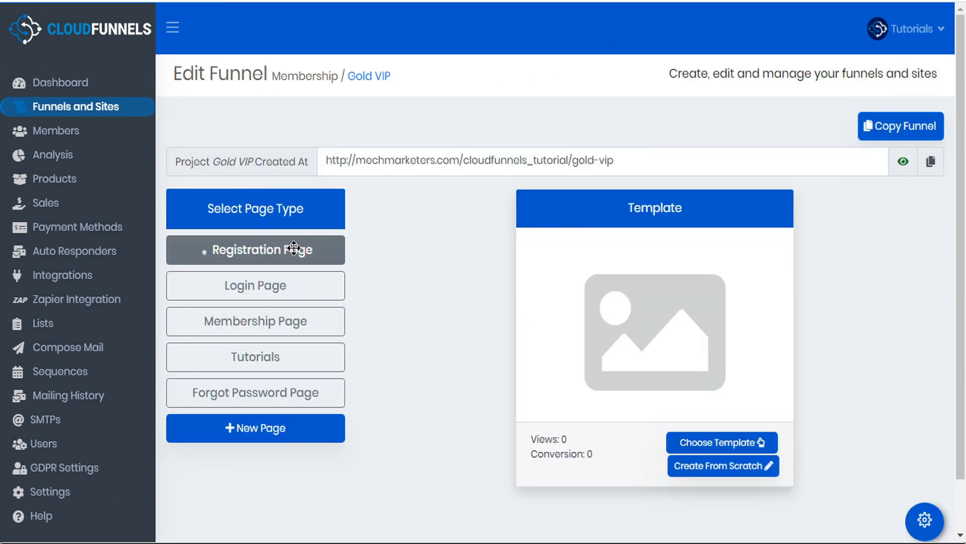
Open the registration page's Page Settings and go to the Valid Input Names box
left_click(925, 519)
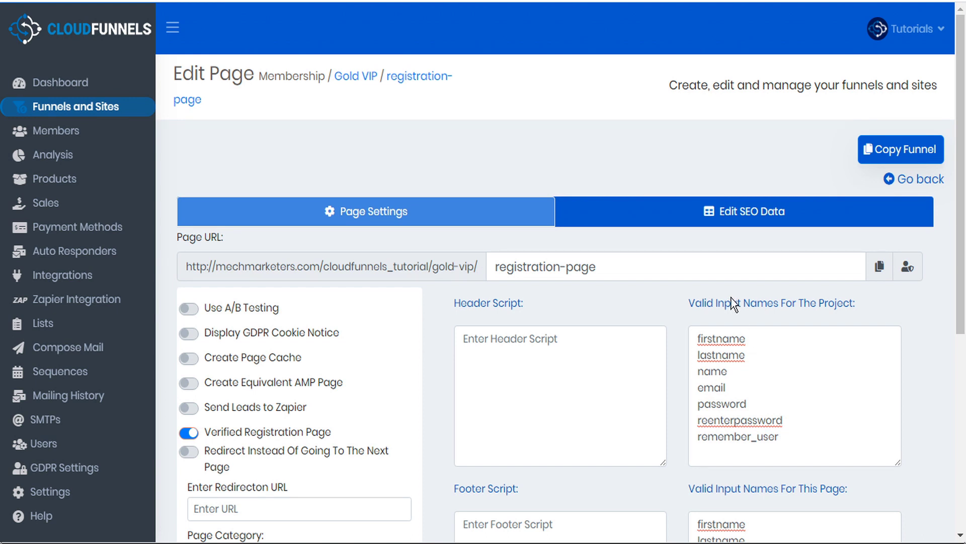
scroll(841, 302, "down", 3)
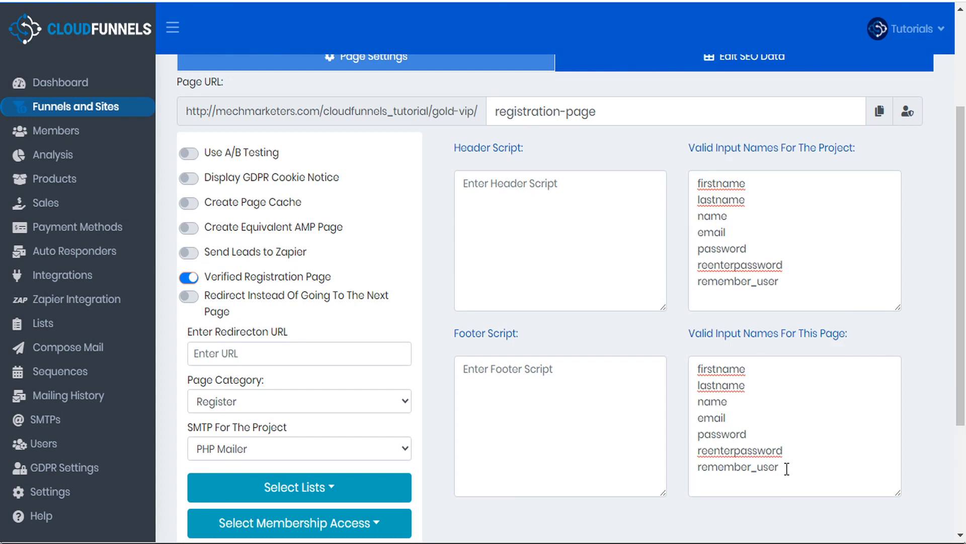
left_click(786, 468)
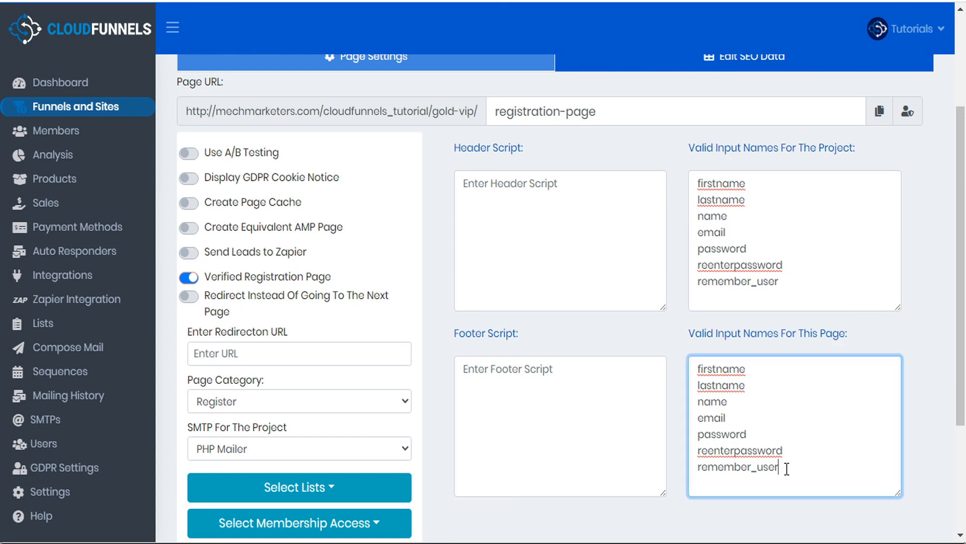
Add Address_Street, Address_Town, Address_State and Address_Zip as new valid input names
key("Return")
type("Address Street")
key("Left")
key("Left")
key("Left")
key("Left")
key("Left")
key("Left")
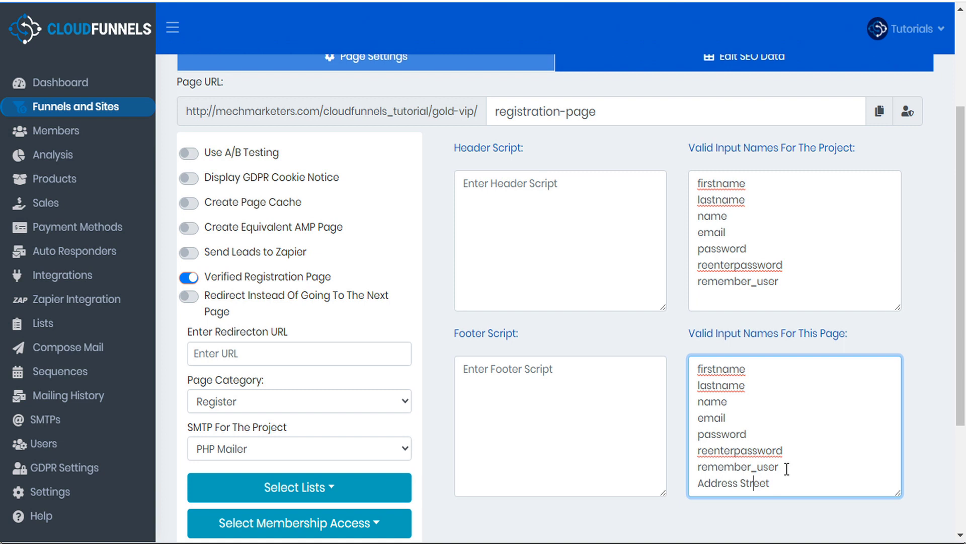
key("BackSpace")
type("_")
key("Return")
type("Add")
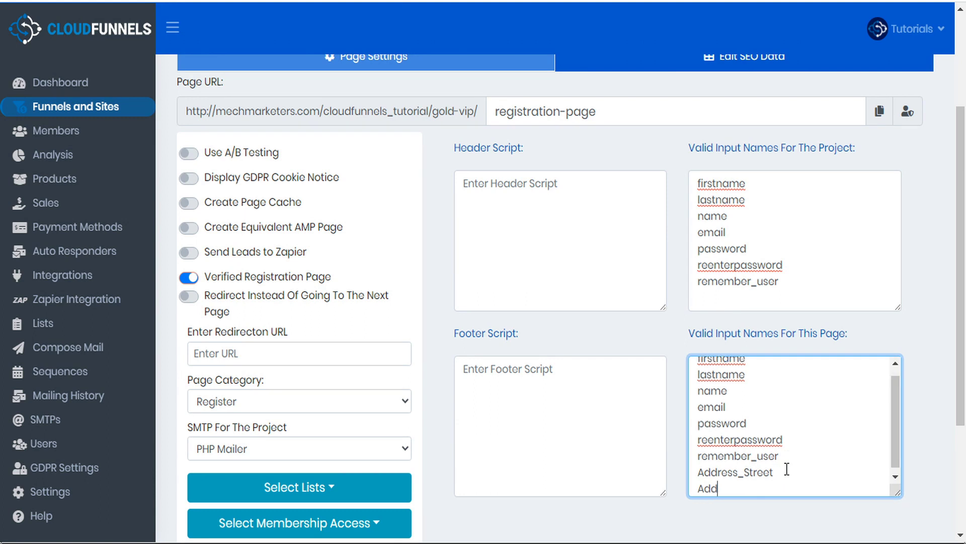
type("ress_Town")
key("Return")
type("Address_")
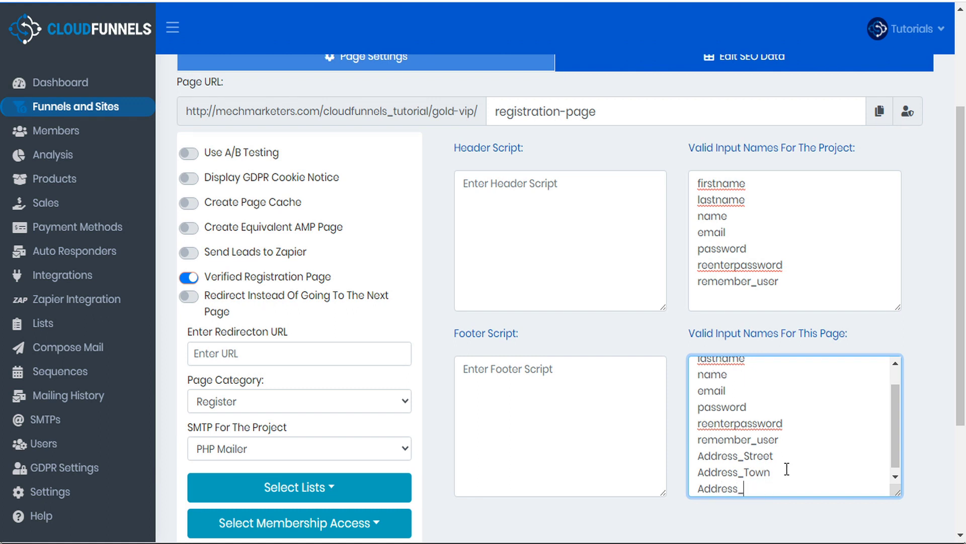
type("State")
key("Return")
type("A")
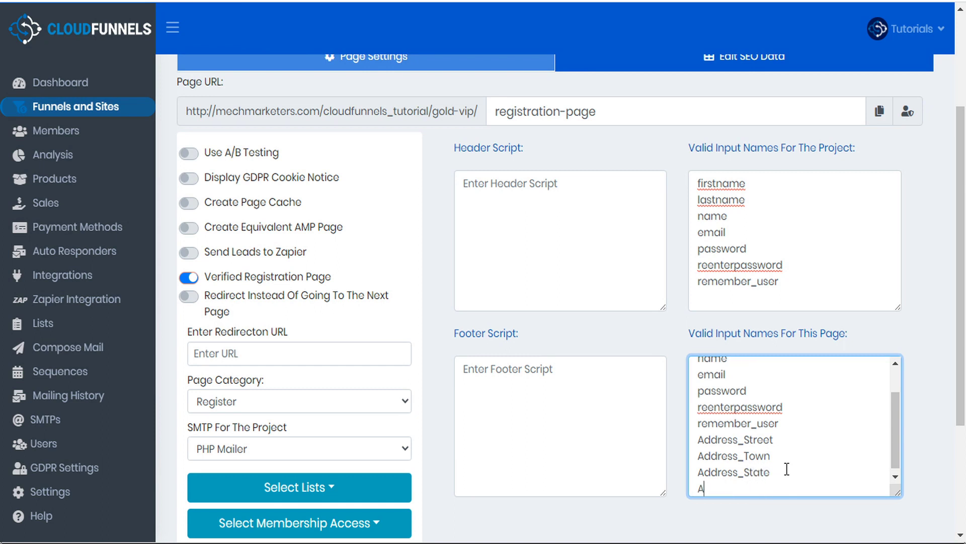
type("ddress_Zip")
Save the registration page settings and scroll through the Sign Up form
scroll(428, 488, "down", 3)
left_click(233, 491)
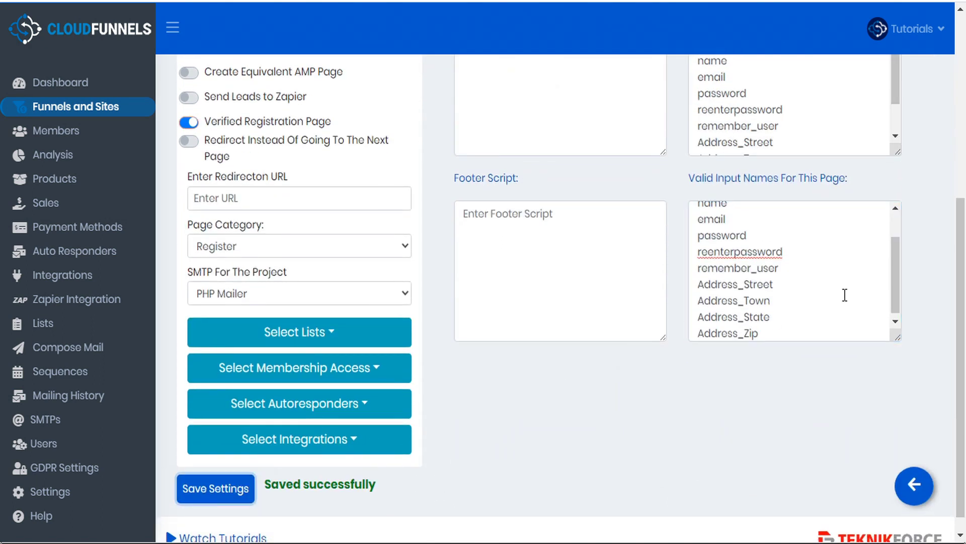
scroll(806, 293, "up", 5)
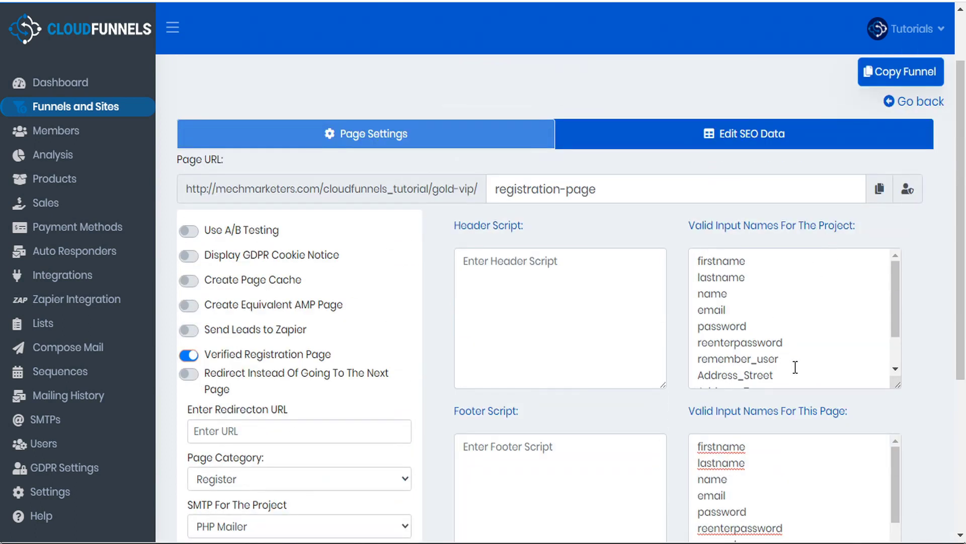
scroll(794, 366, "down", 1)
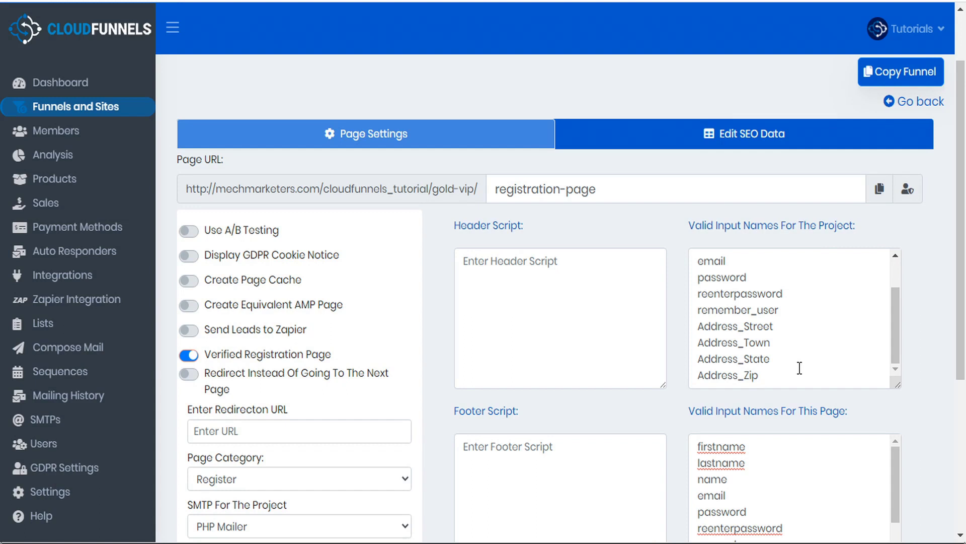
scroll(909, 418, "down", 2)
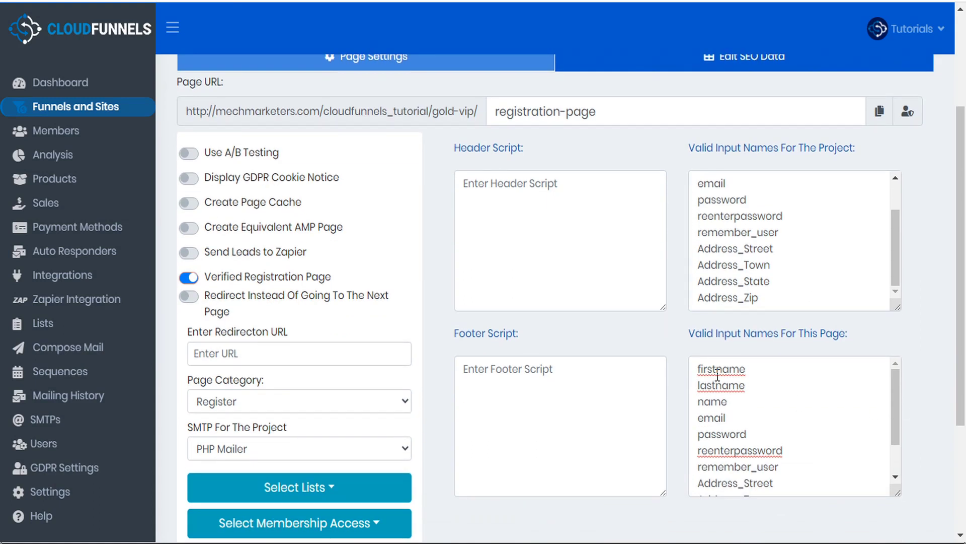
scroll(800, 453, "down", 1)
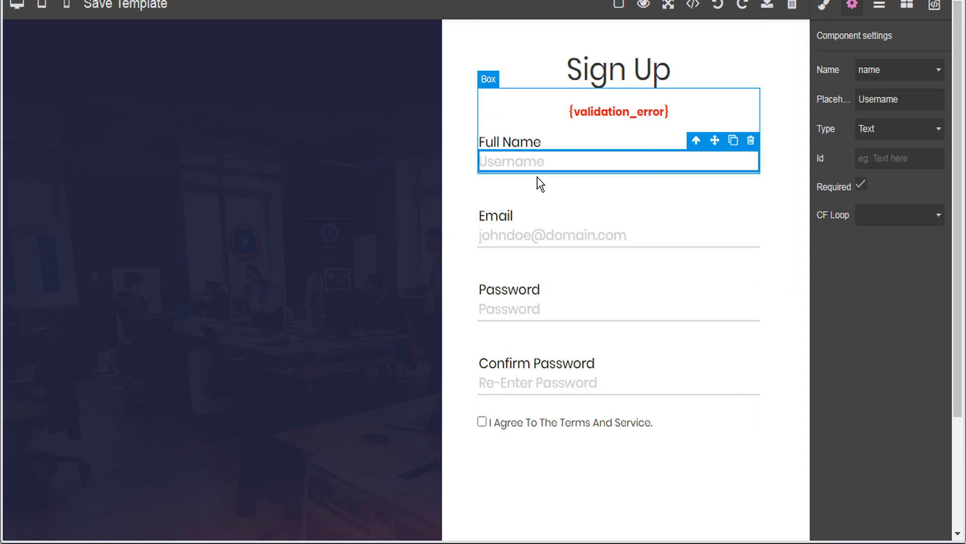
Inspect the Email input's component settings (name 'email', Required), then select its field block
left_click(530, 236)
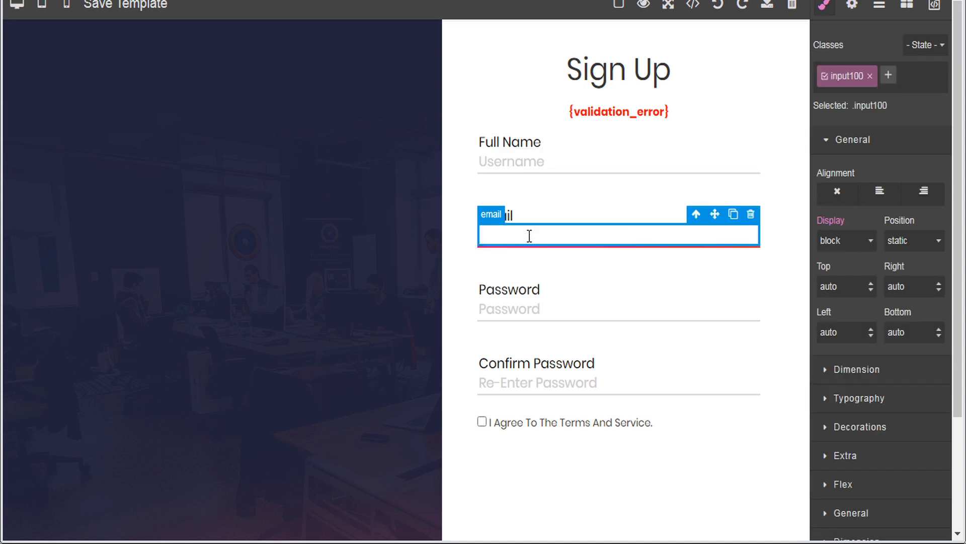
left_click(858, 7)
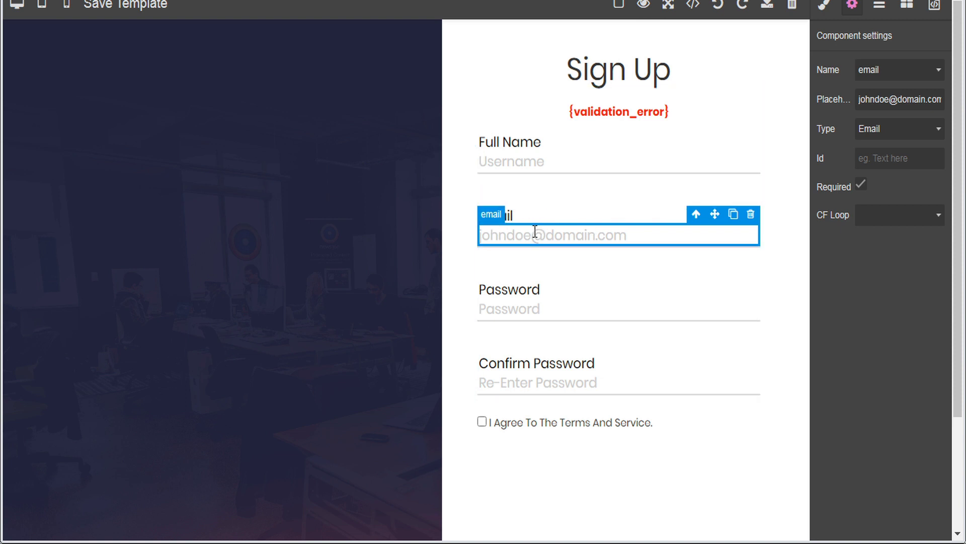
left_click(586, 214)
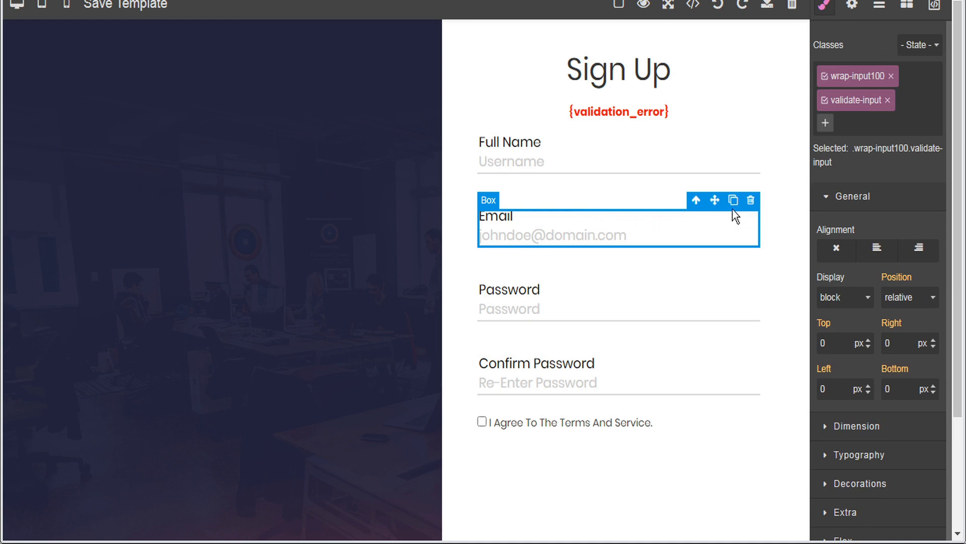
Duplicate the Email field, name it Address Street, and relabel it Street Address
left_click(734, 202)
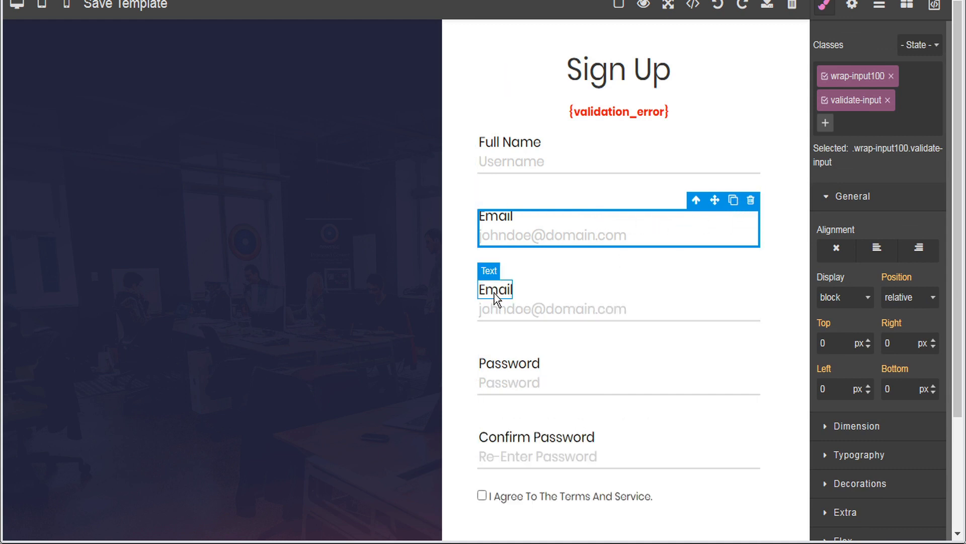
left_click(597, 307)
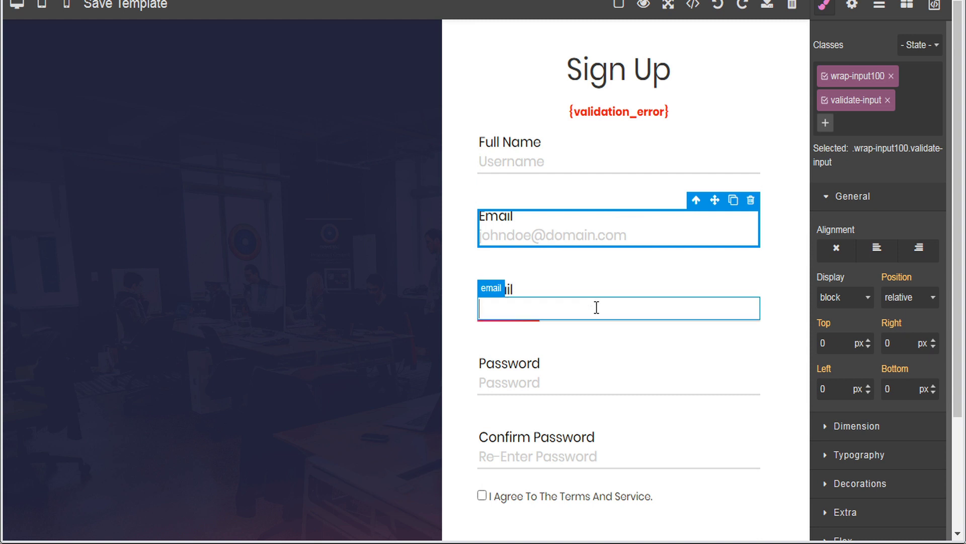
left_click(852, 6)
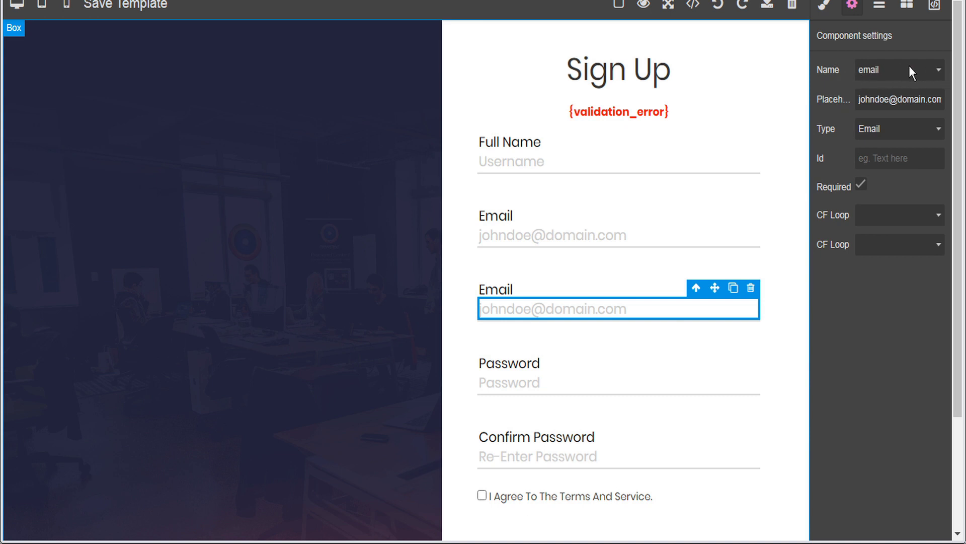
left_click(939, 71)
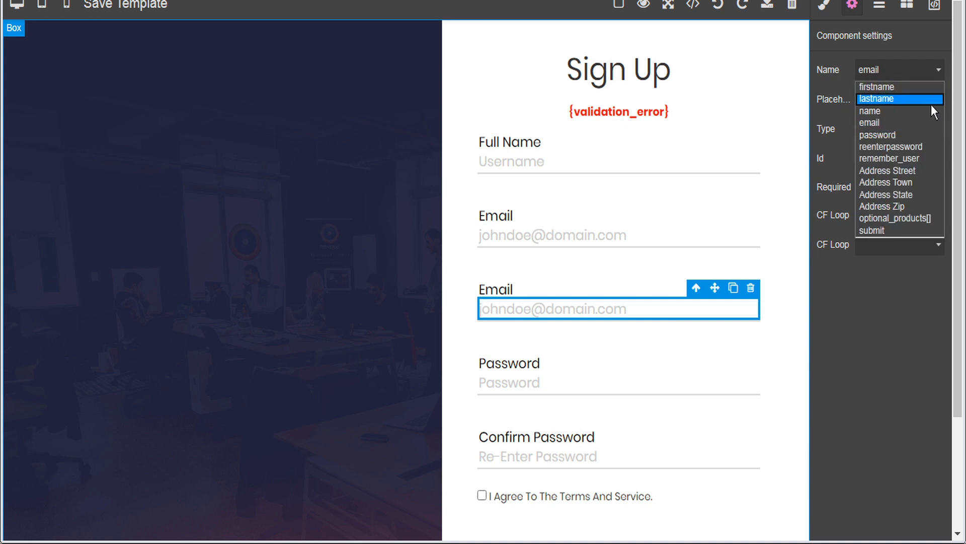
left_click(902, 173)
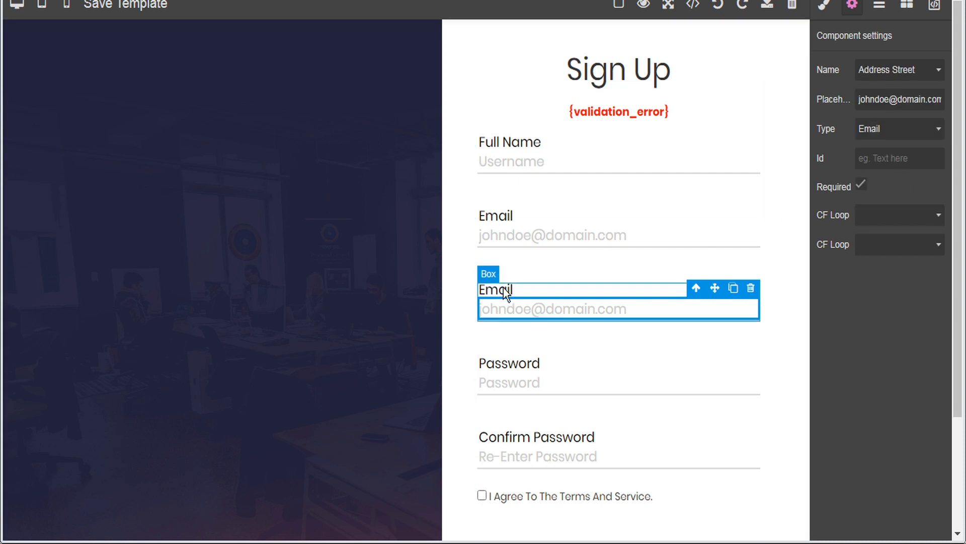
double_click(497, 285)
double_click(496, 286)
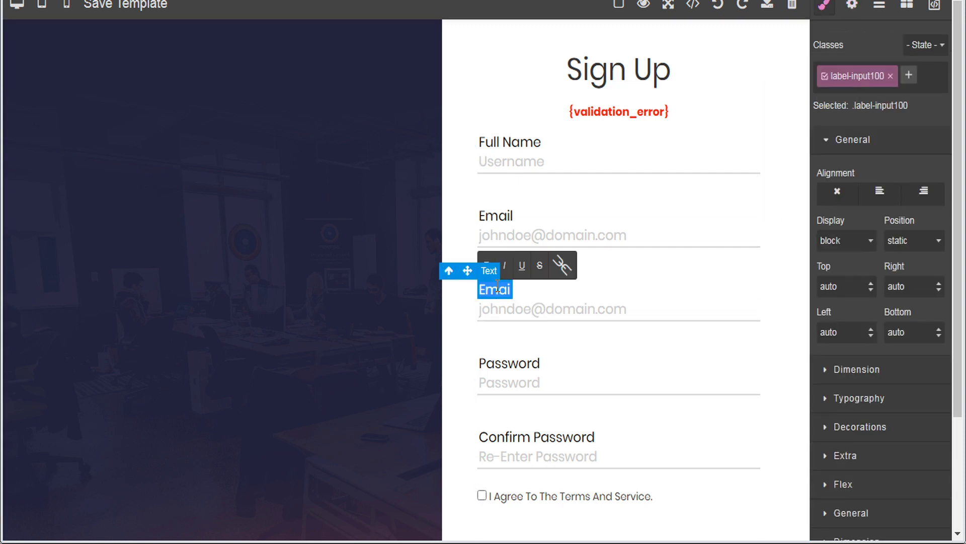
type("Street Address")
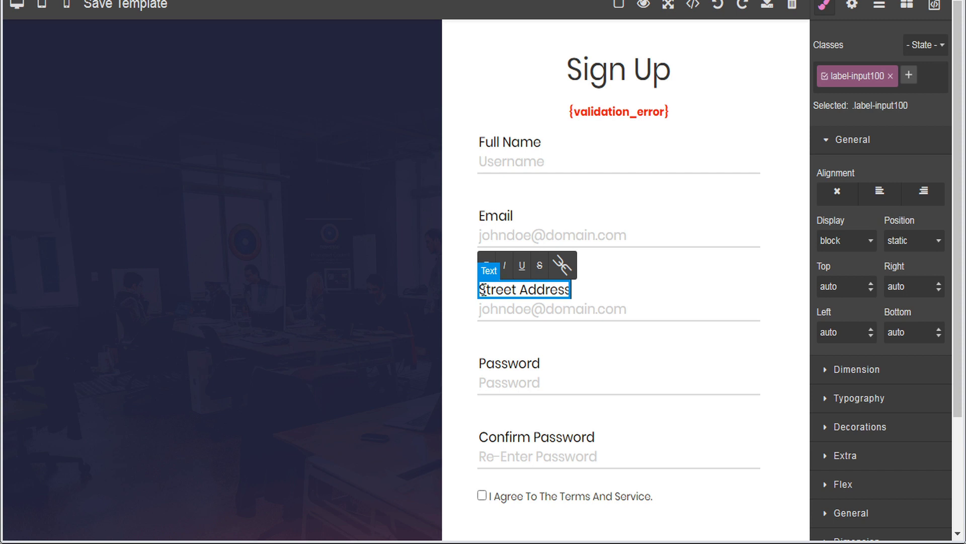
left_click(543, 311)
Give Street Address the placeholder '123 Main St.', make it optional, and duplicate it
left_click(543, 310)
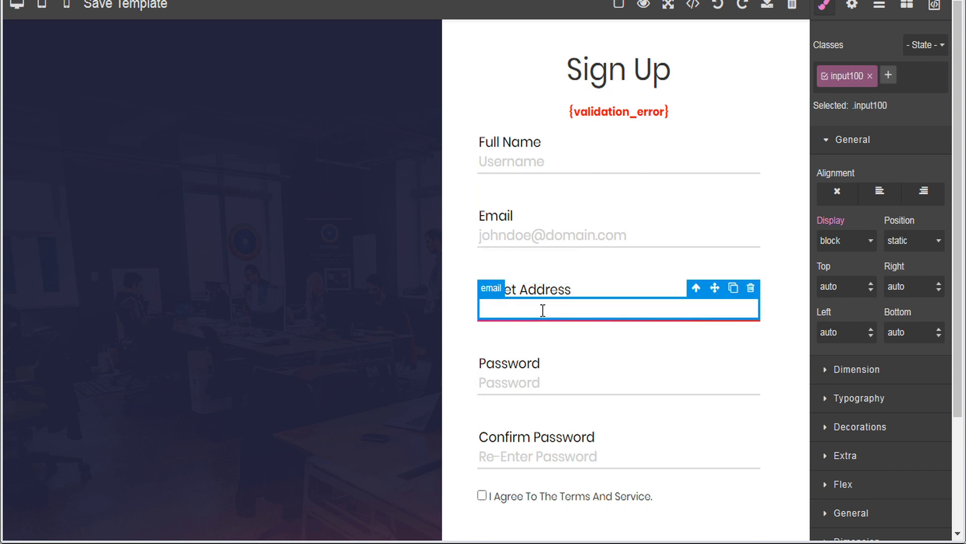
left_click(852, 7)
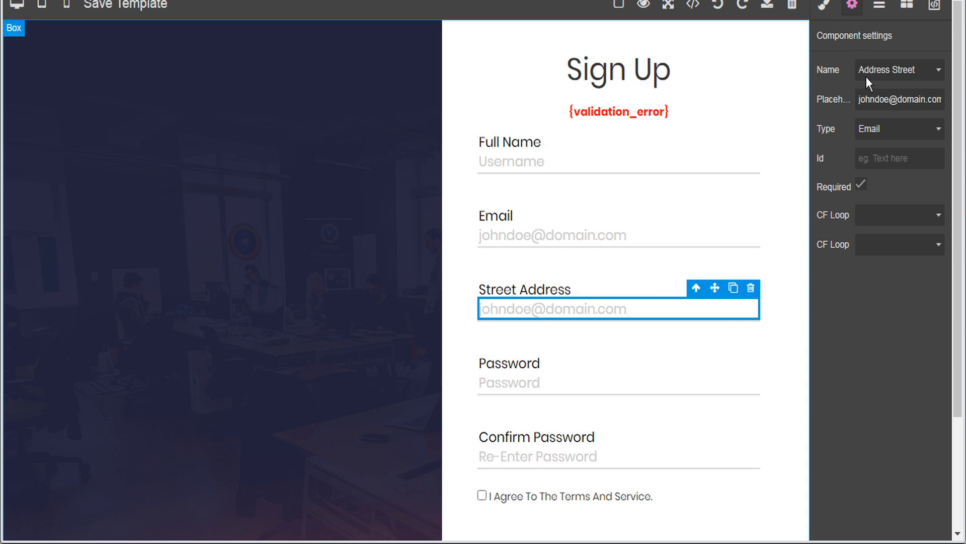
left_click_drag(861, 99, 961, 99)
type("123 ")
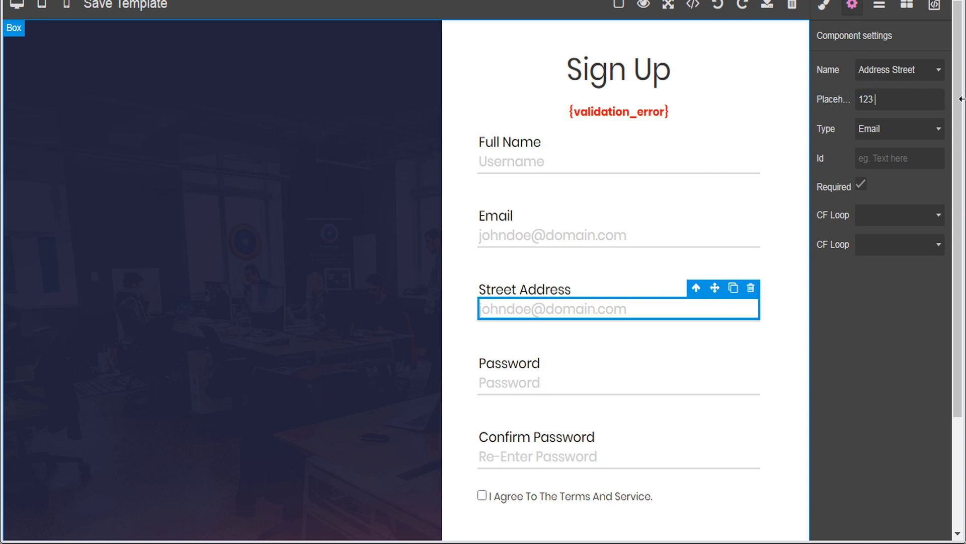
type("Main St.")
left_click(871, 322)
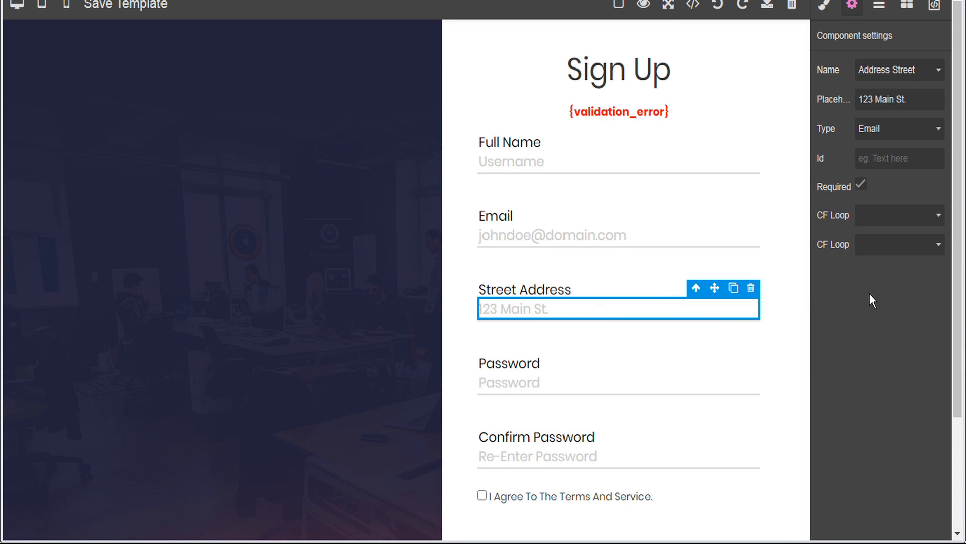
left_click(862, 191)
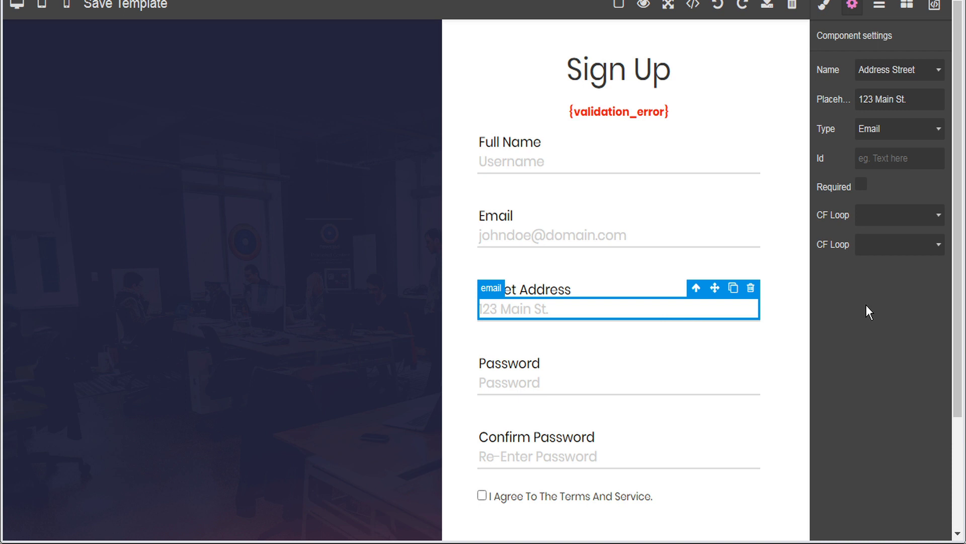
left_click(597, 295)
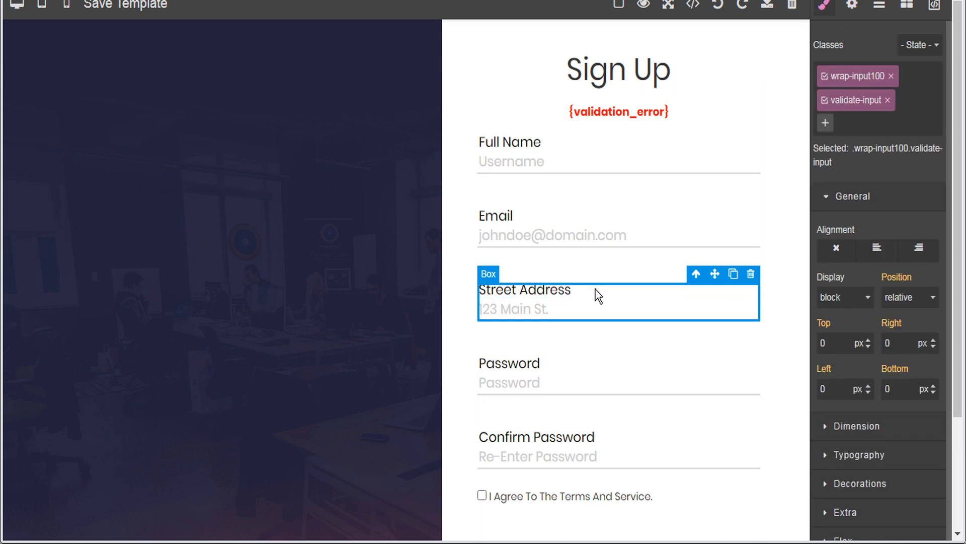
left_click(734, 274)
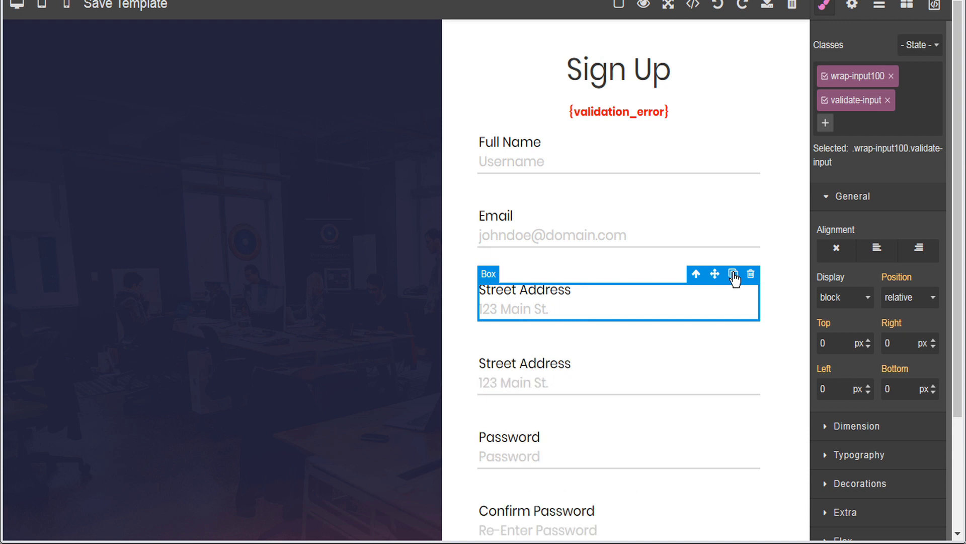
Relabel the copied field as Town
left_click(500, 363)
double_click(501, 363)
double_click(500, 364)
triple_click(501, 363)
type("Town")
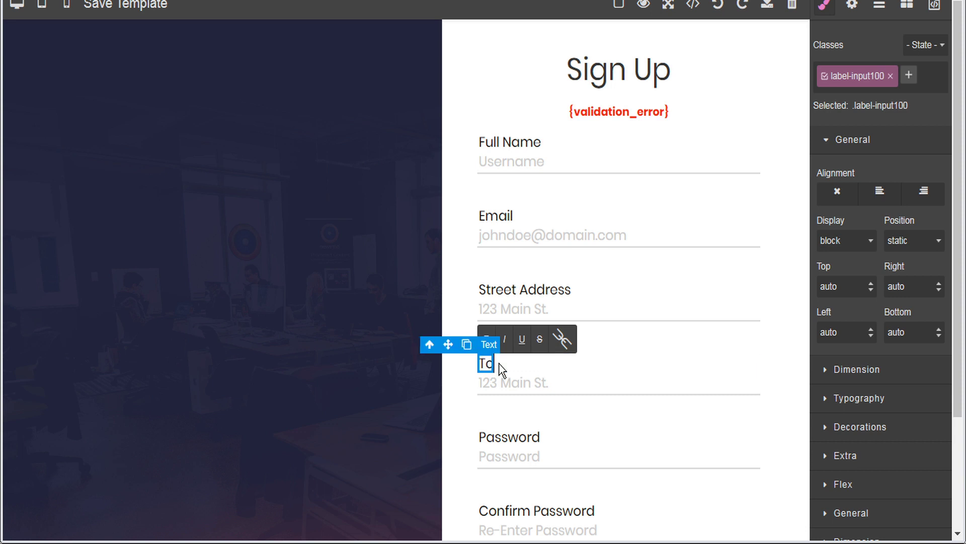
left_click(526, 381)
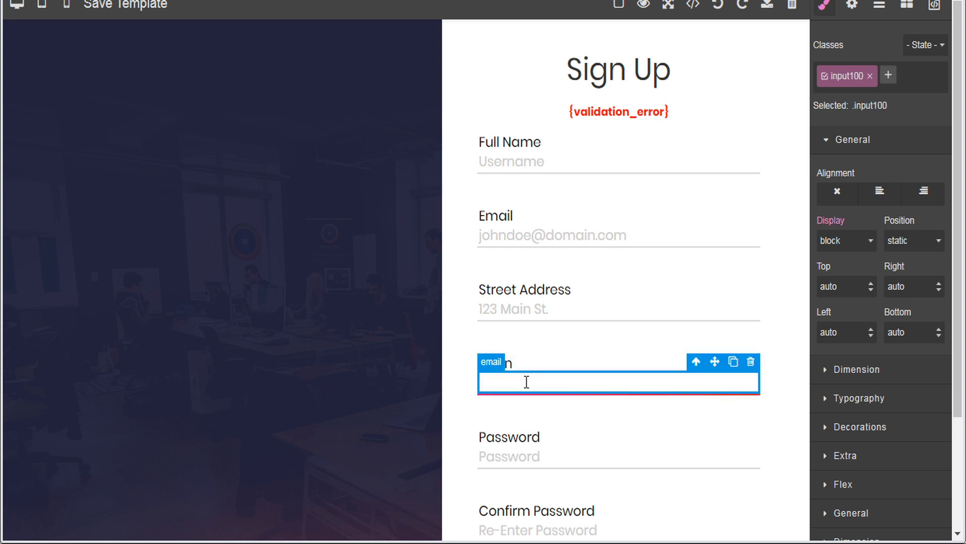
Set the Town field's name to Address Town and its placeholder to Anyville
left_click(852, 6)
left_click(890, 68)
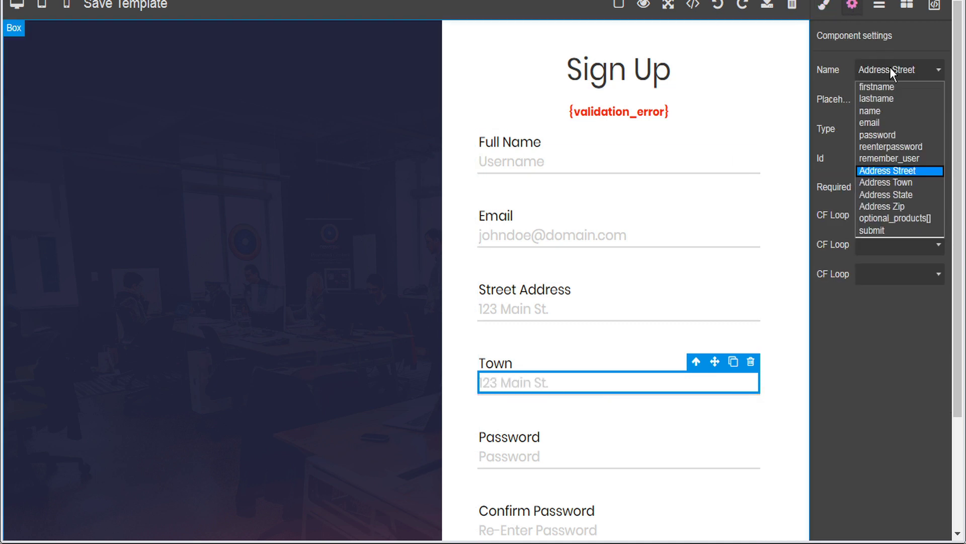
left_click(901, 182)
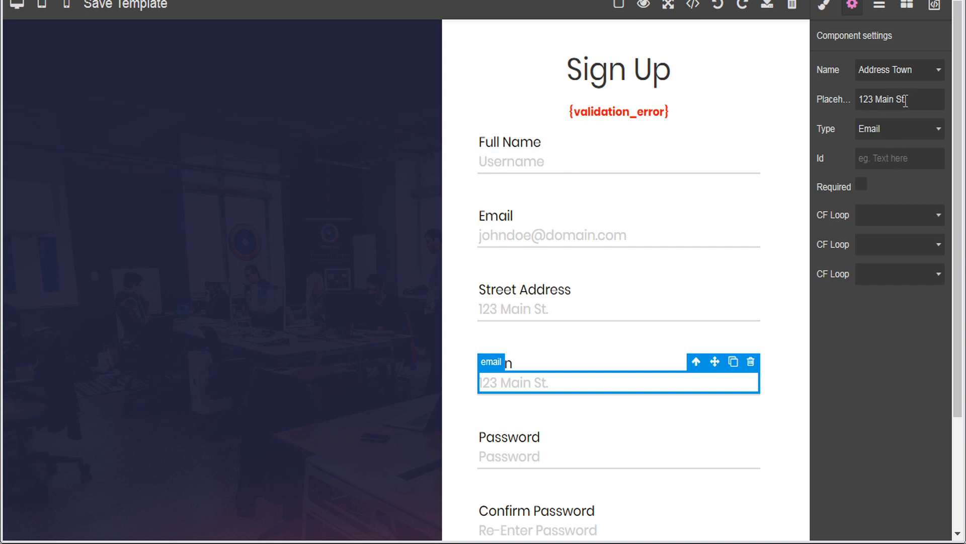
left_click_drag(905, 99, 836, 99)
type("Anyville")
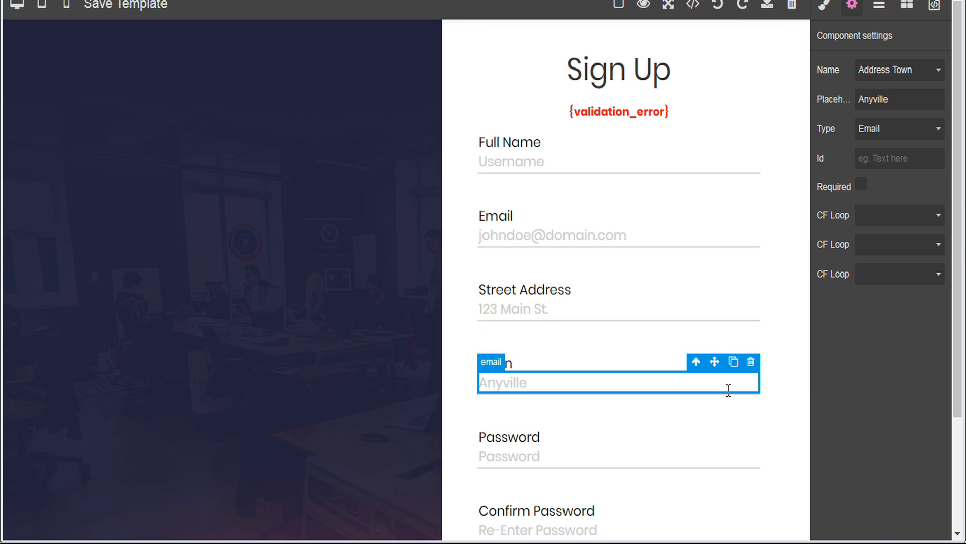
scroll(752, 401, "down", 2)
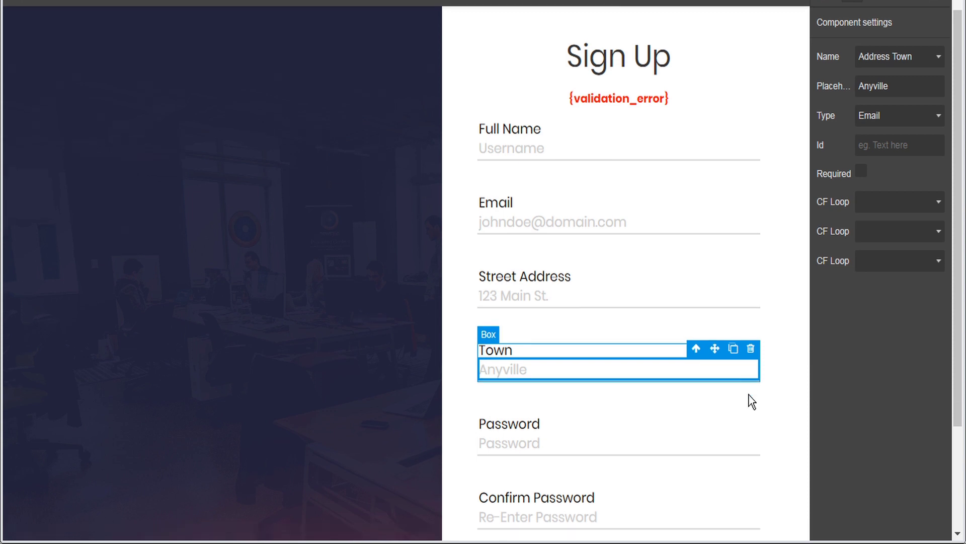
Append '(required)' to the Full Name and Email labels and save the template
scroll(752, 401, "up", 2)
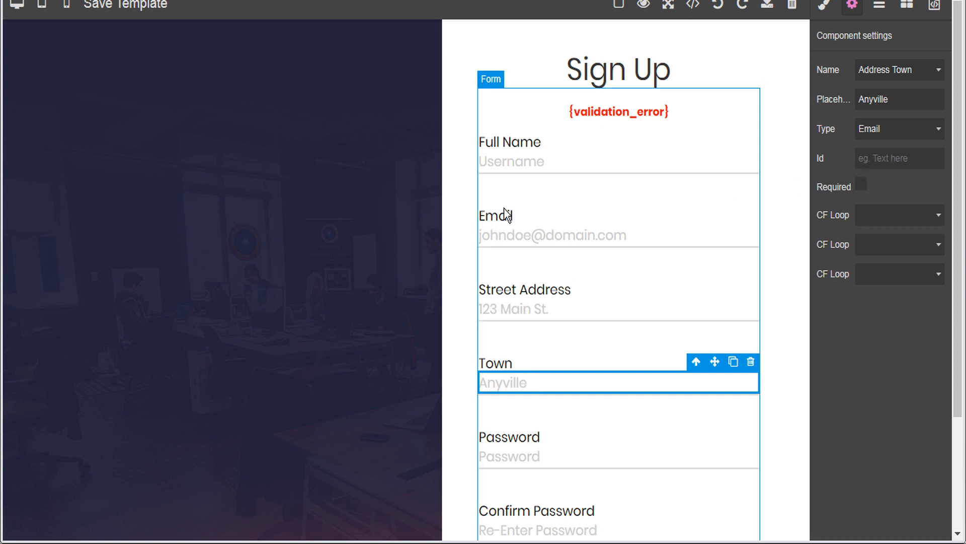
left_click(509, 138)
triple_click(513, 137)
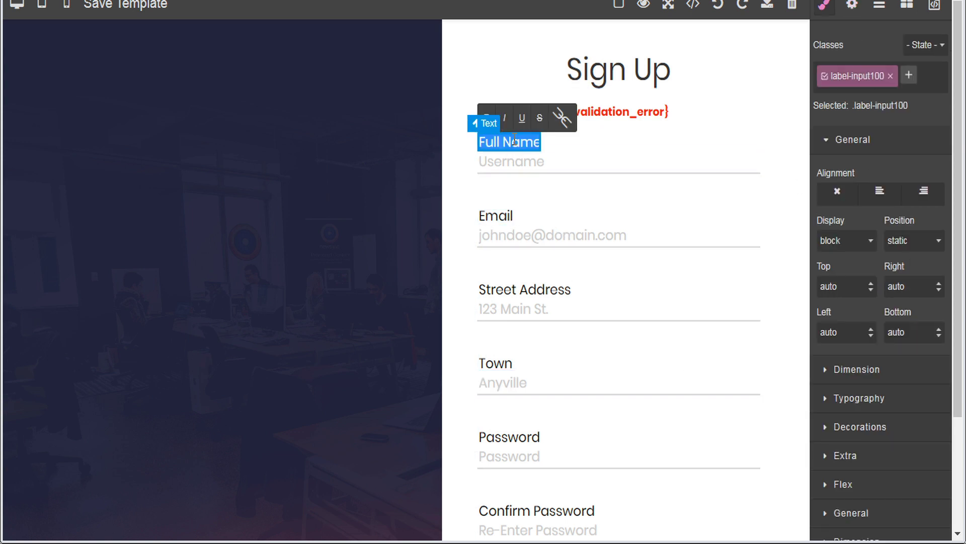
key("End")
type("(")
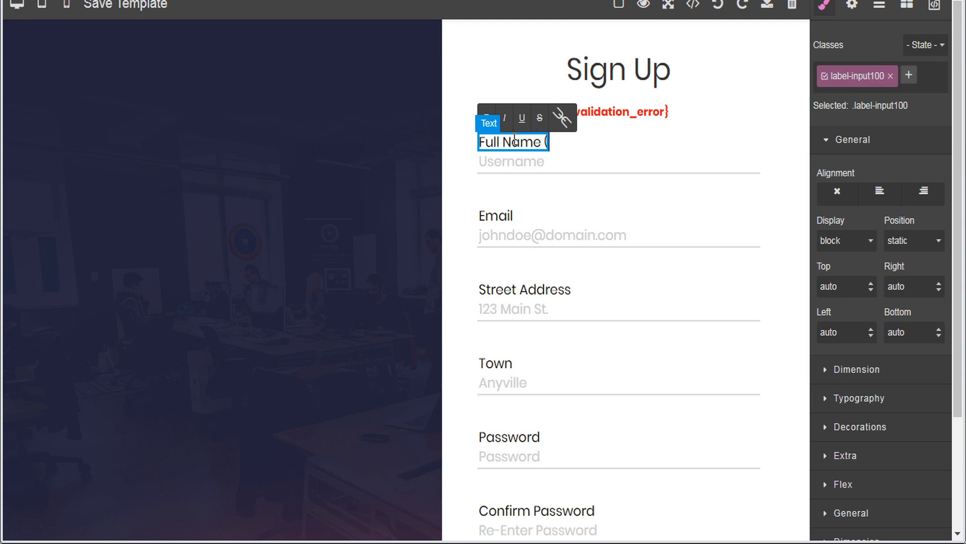
type("required)")
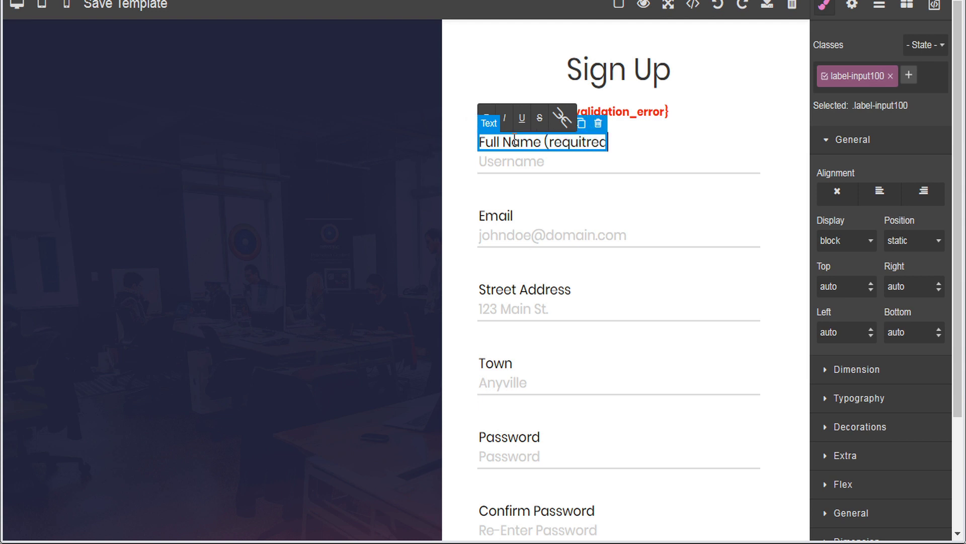
left_click(507, 215)
double_click(506, 215)
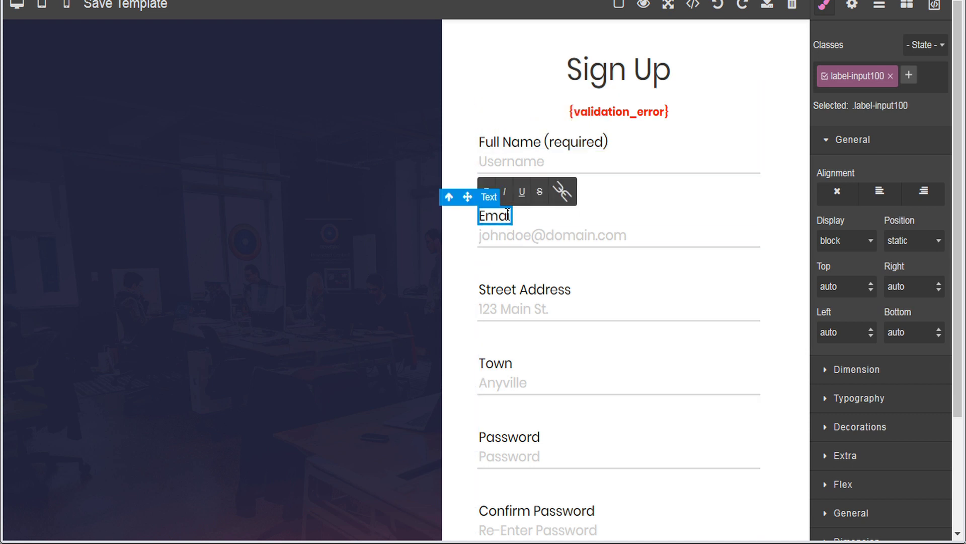
type("(required)")
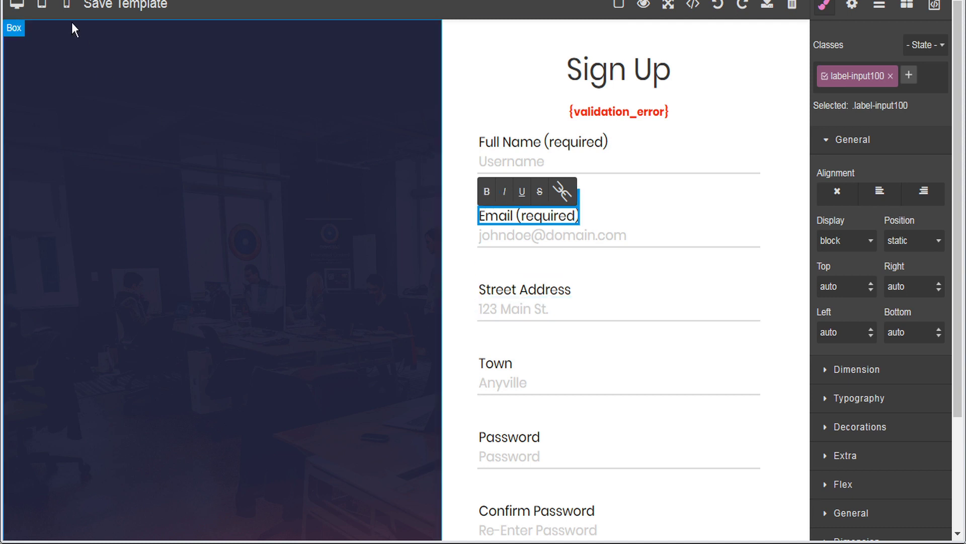
left_click(107, 6)
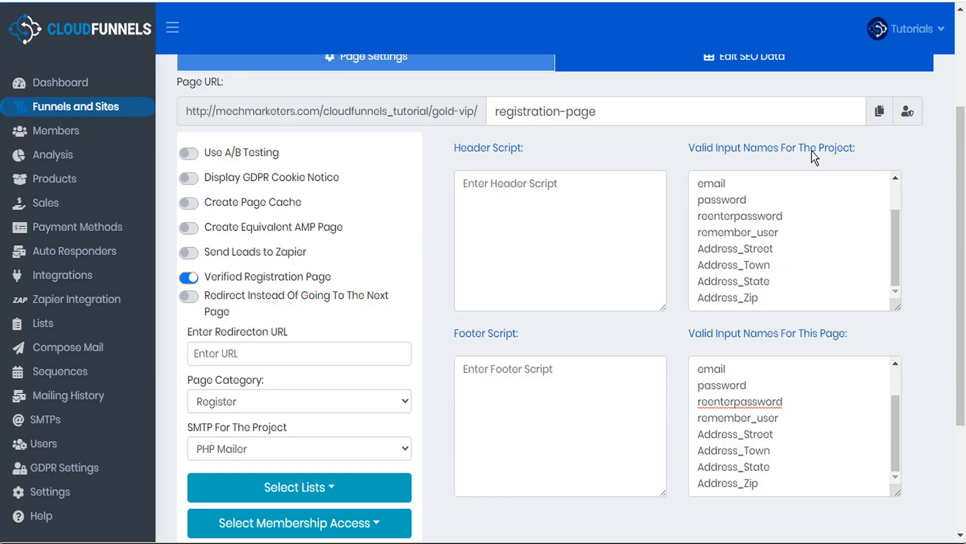
Return to the Gold VIP funnel overview and open the Login Page in the editor
scroll(884, 205, "up", 3)
scroll(926, 197, "up", 3)
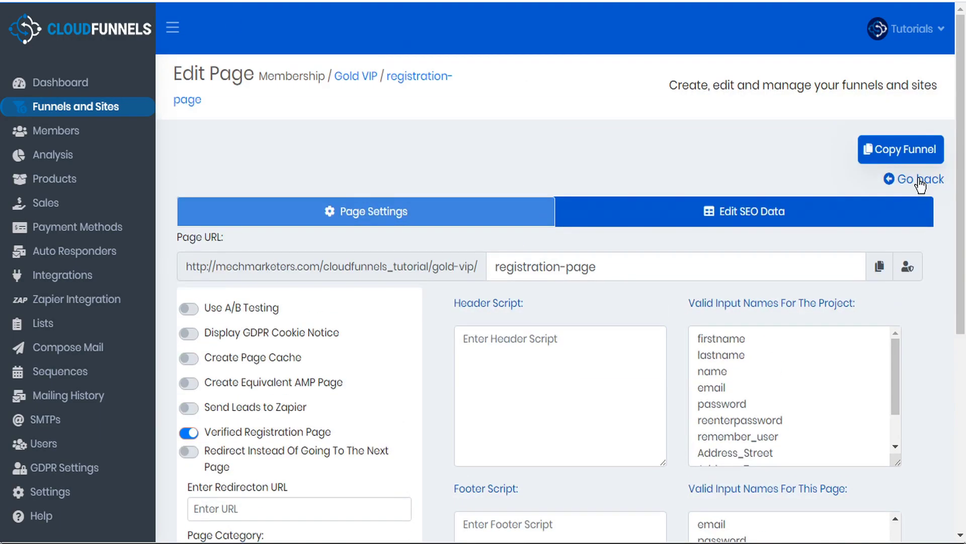
left_click(920, 180)
left_click(264, 292)
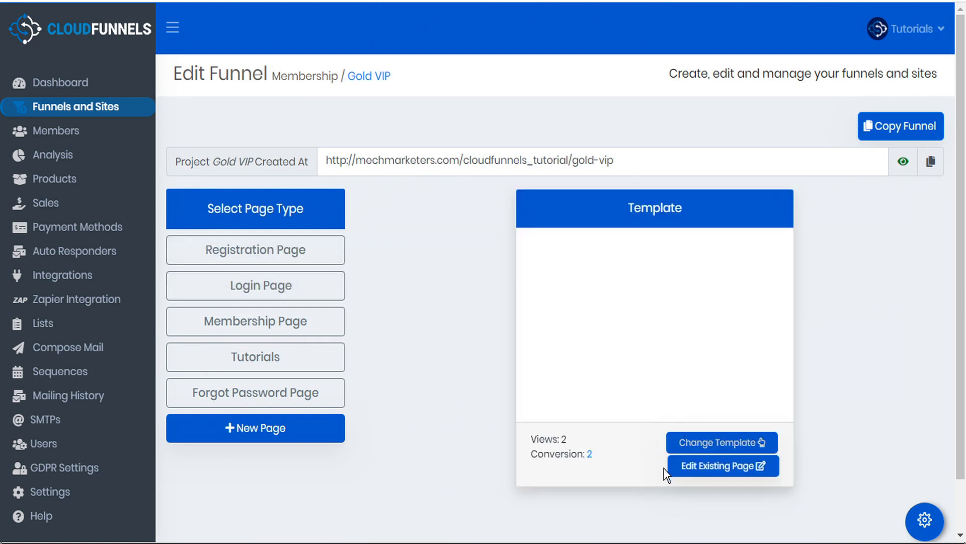
left_click(732, 468)
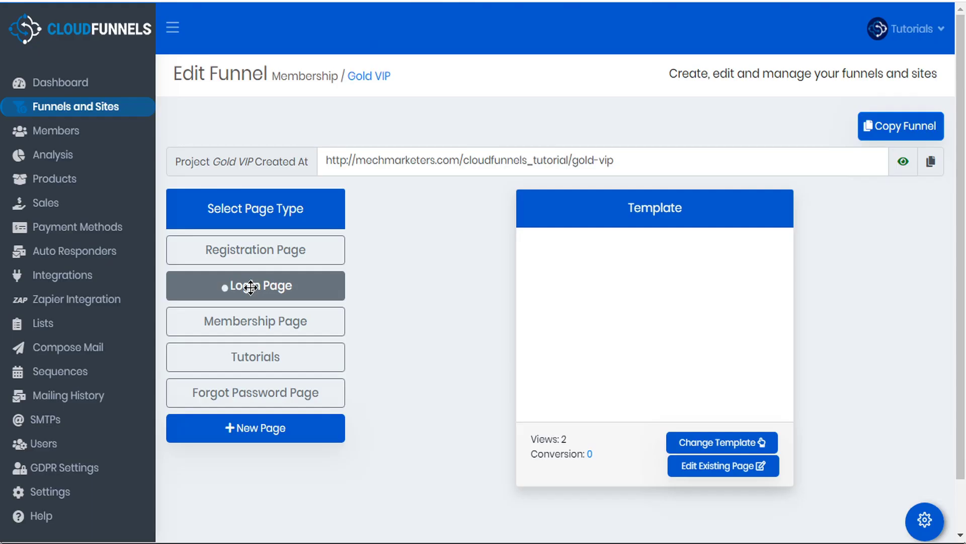
Preview the Membership and Tutorials templates, then edit the existing Forgot Password page
left_click(276, 322)
left_click(286, 357)
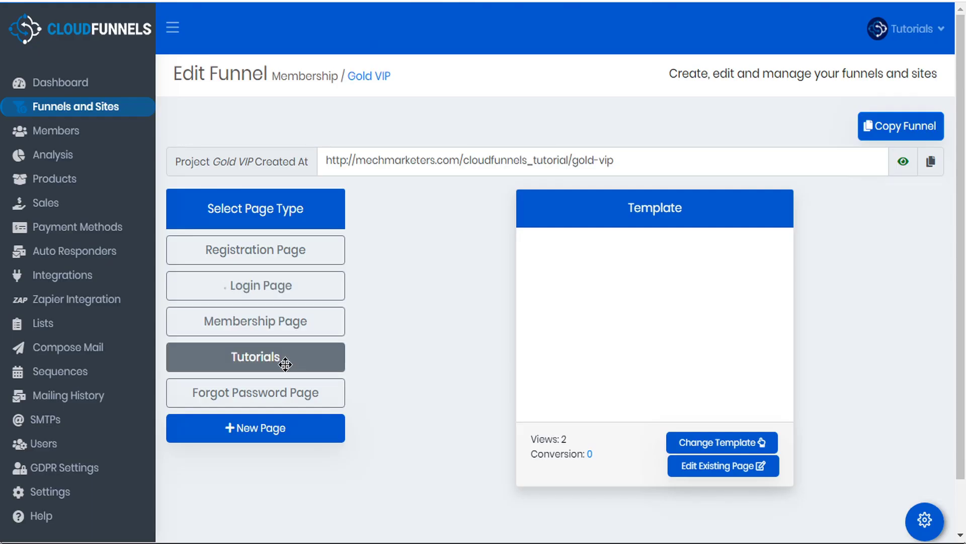
left_click(284, 396)
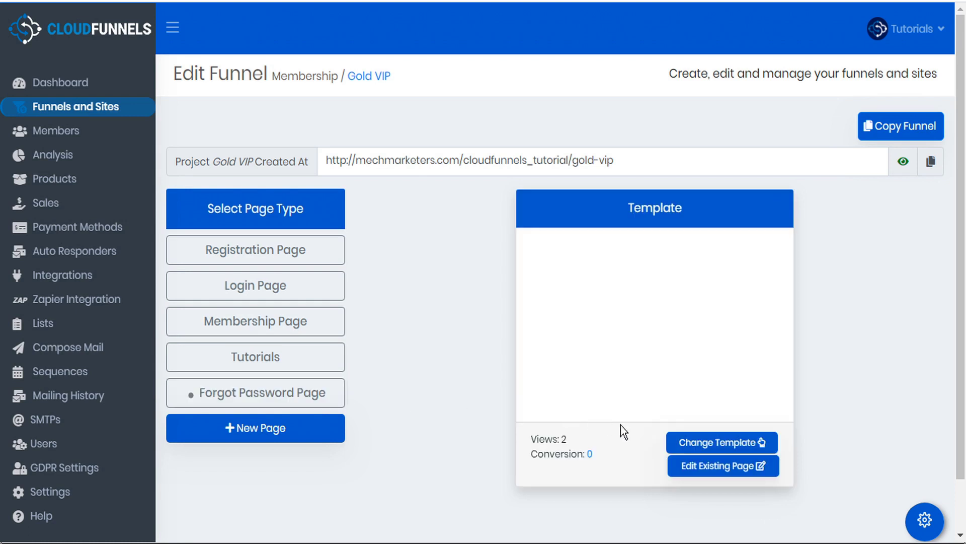
left_click(710, 472)
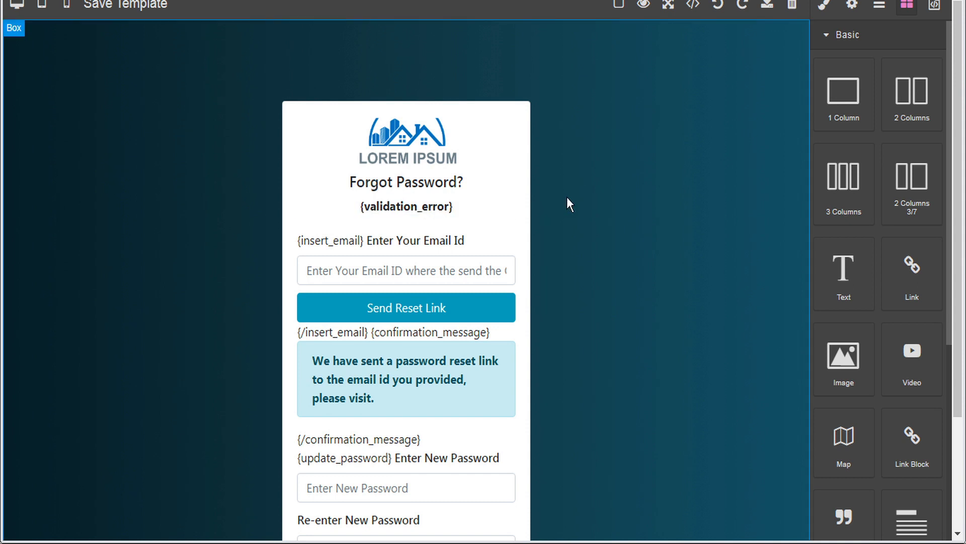
Scroll through the Forgot Password template's reset-link, confirmation and update-password sections
scroll(567, 198, "down", 2)
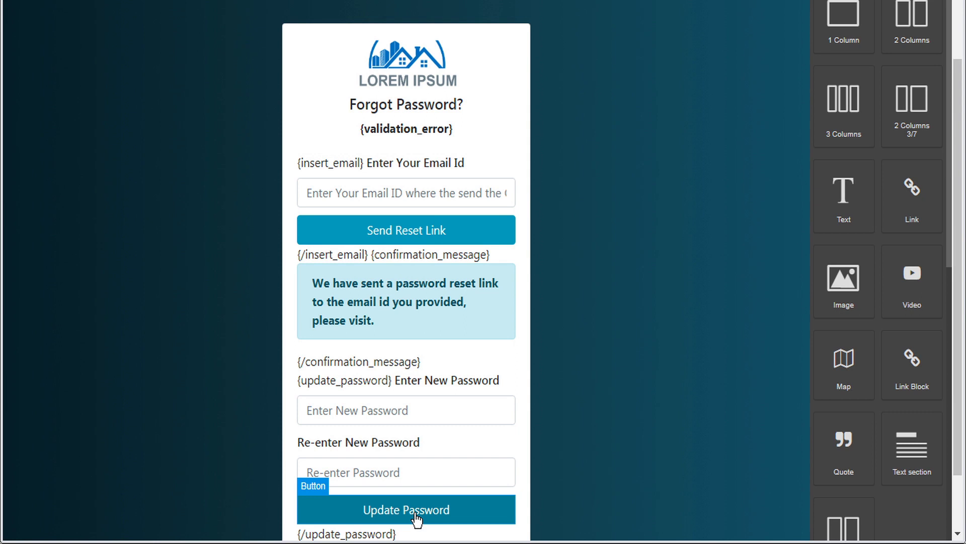
scroll(417, 519, "up", 1)
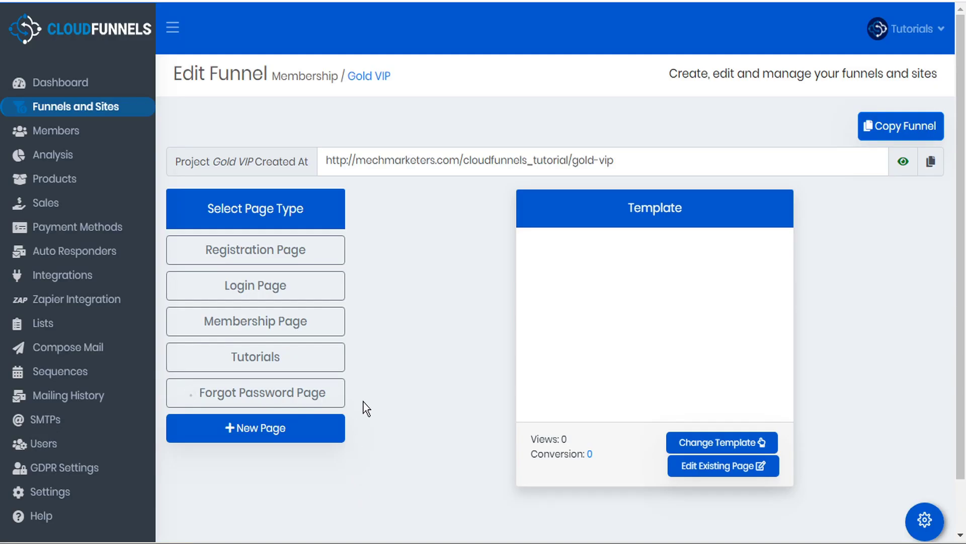
Open the Gold VIP Membership Page in the editor and show the Trainings link's component settings
left_click(261, 322)
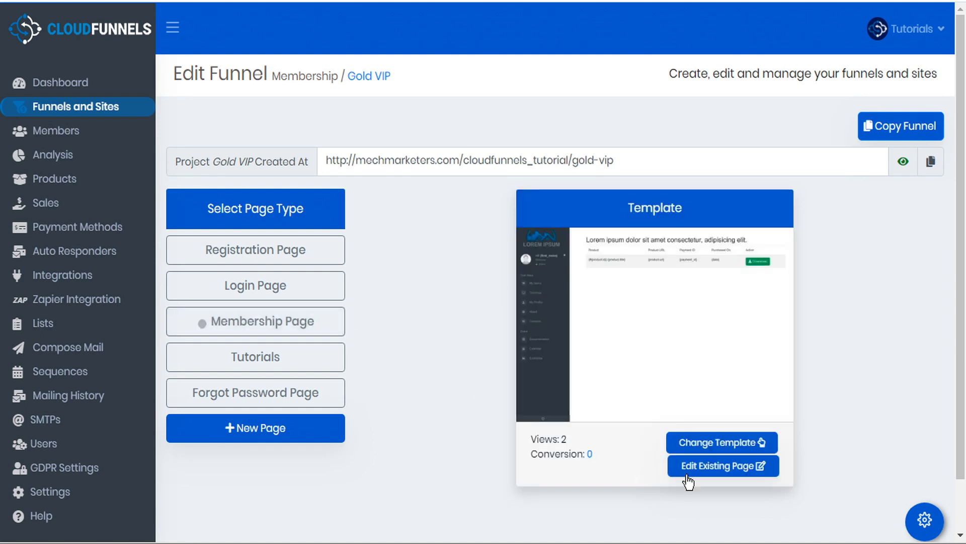
left_click(697, 469)
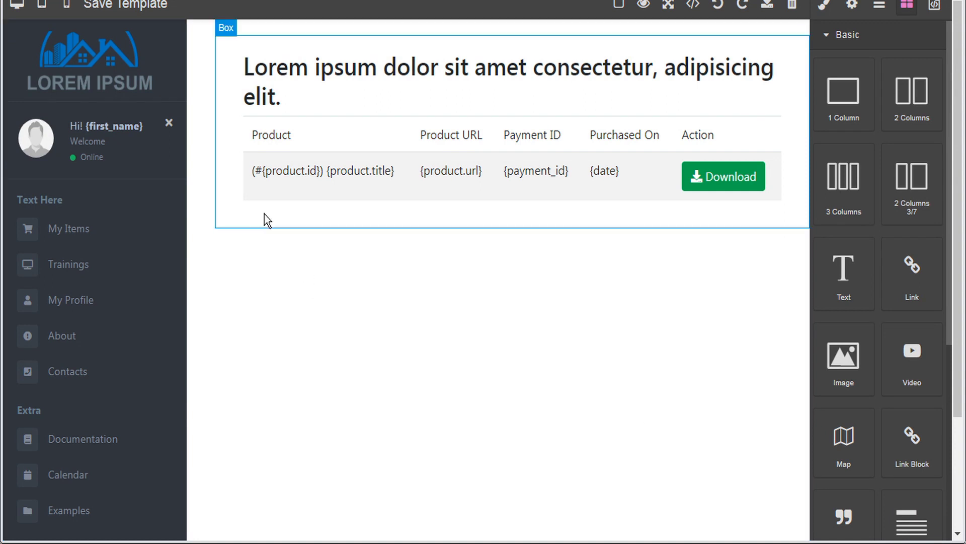
left_click(229, 237)
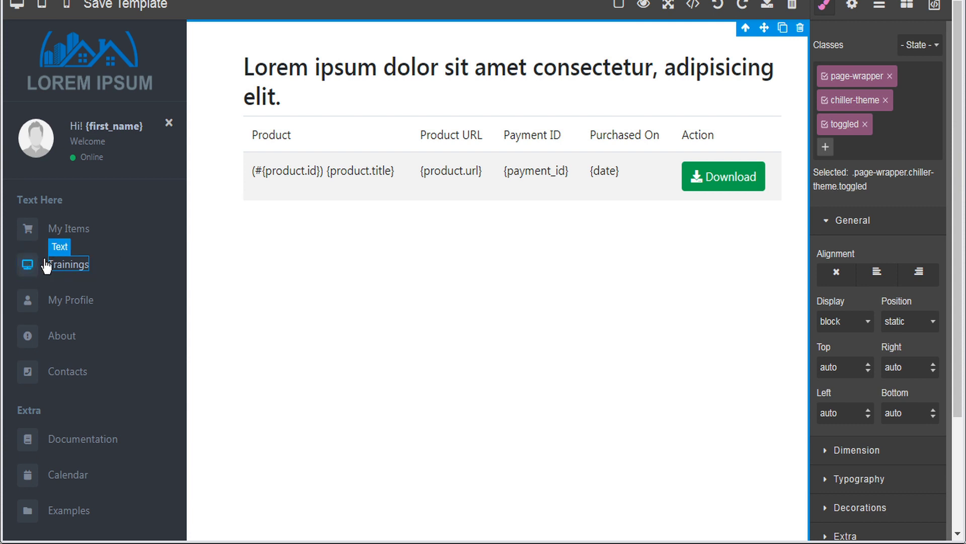
left_click(132, 265)
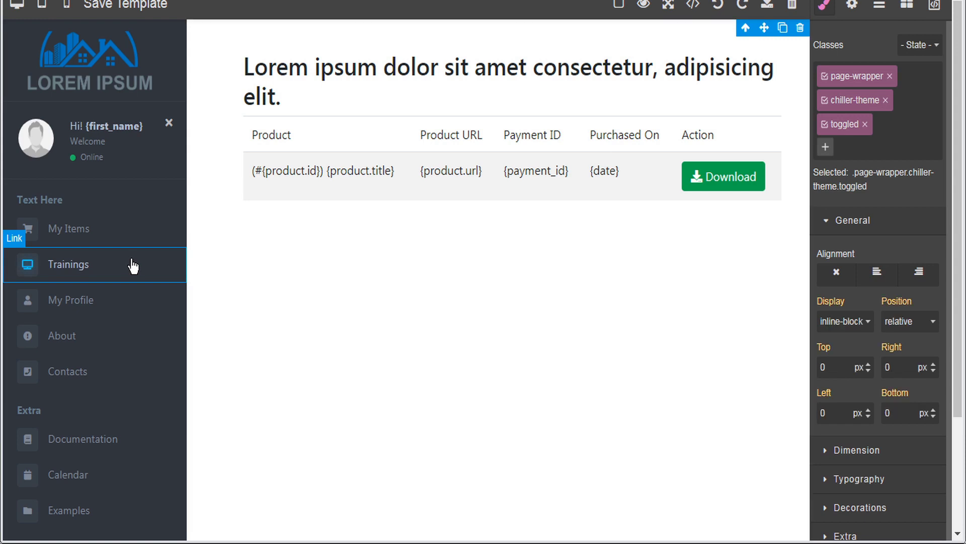
left_click(852, 7)
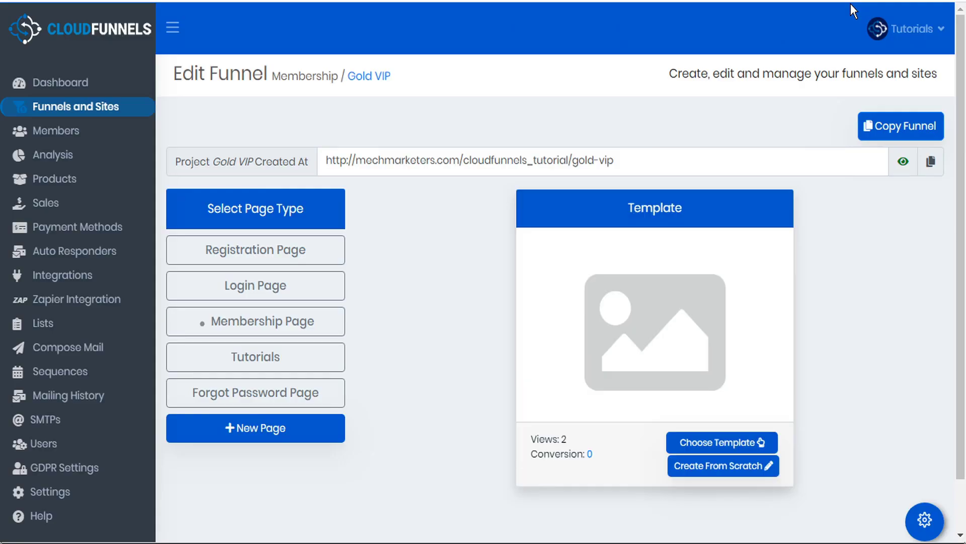
Replace the Trainings link's # Href with the Gold VIP tutorials page URL
left_click(303, 358)
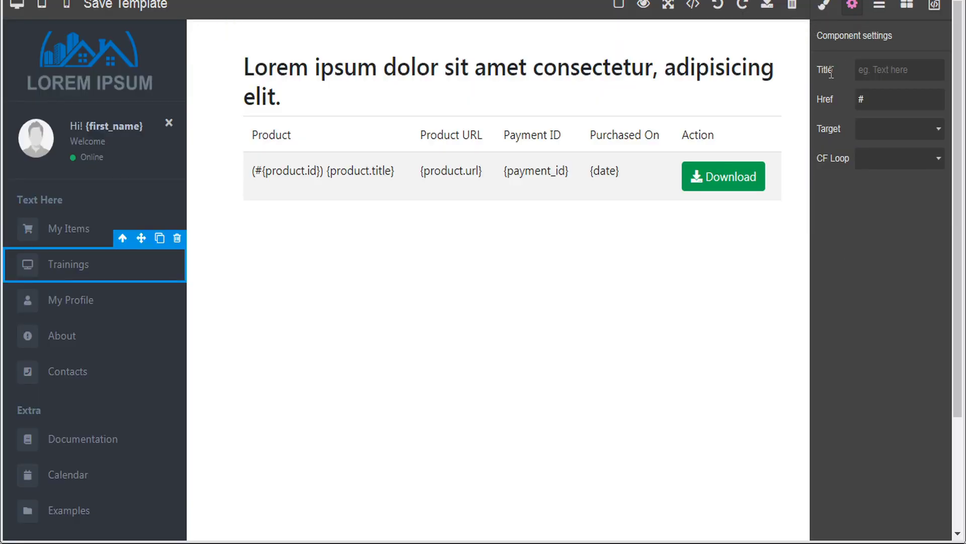
left_click_drag(874, 100, 842, 100)
key("ctrl+v")
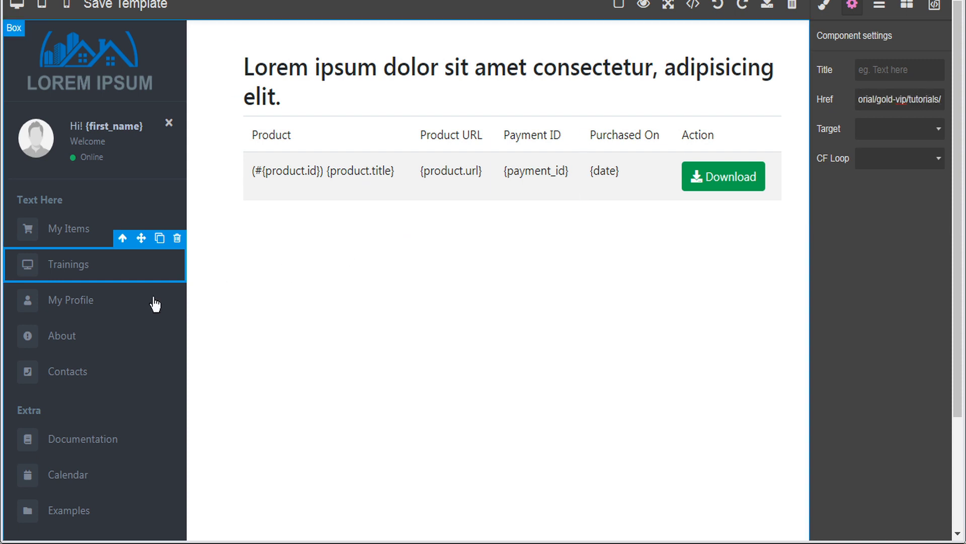
scroll(71, 384, "down", 3)
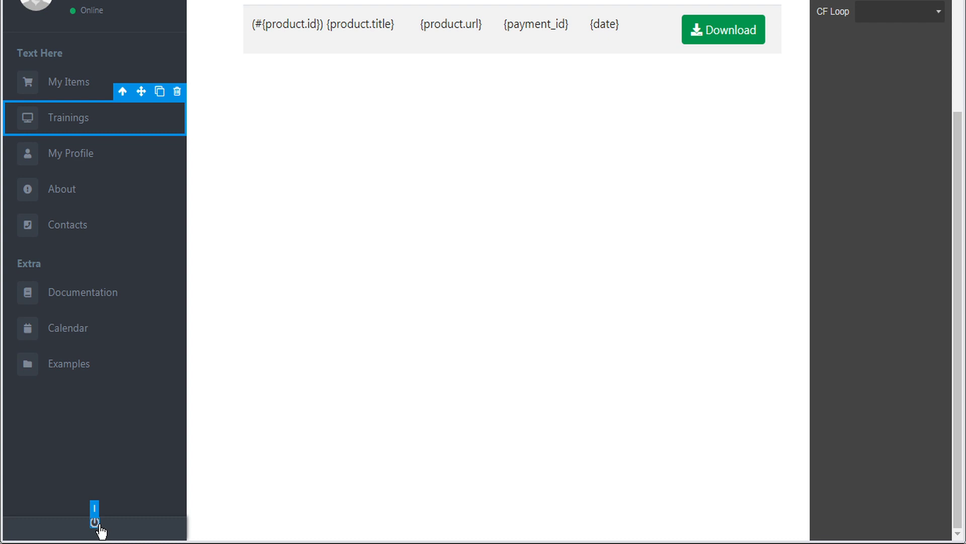
Fix the sidebar Logout link's Href to {logout_url} by replacing the encoded %7B with {
left_click(137, 530)
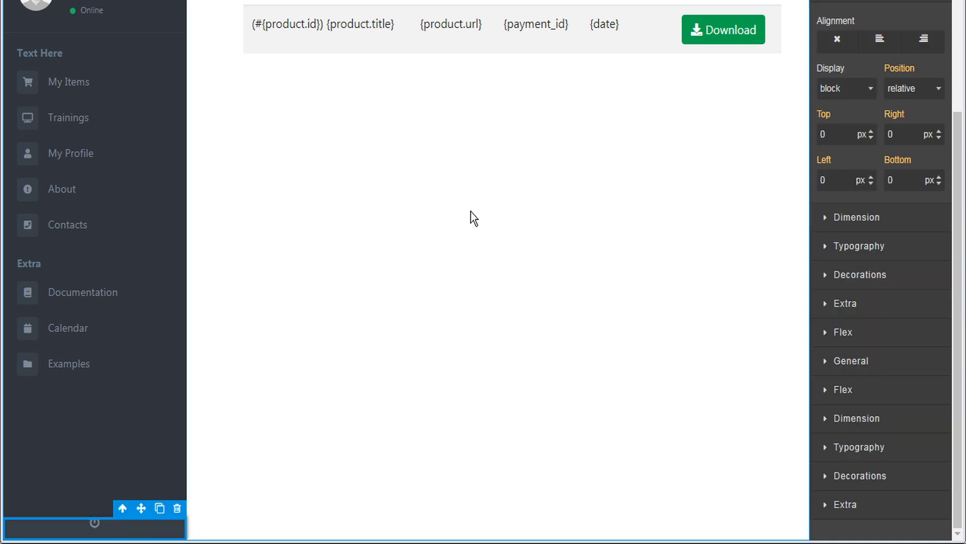
scroll(606, 241, "up", 3)
left_click(853, 4)
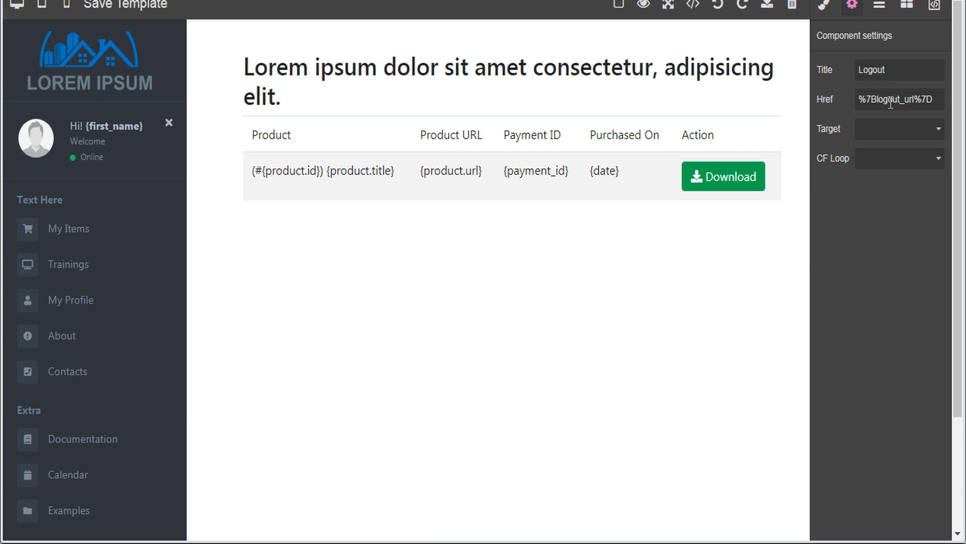
left_click(928, 90)
key("Delete")
key("Delete")
key("Delete")
type("{")
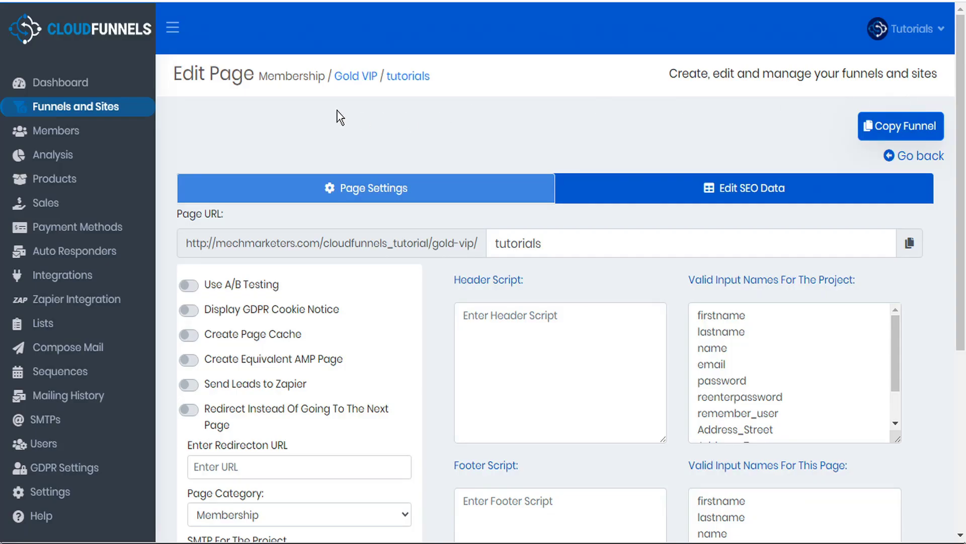
Bring up the CloudFunnels Help page listing the templating guides
right_click(39, 516)
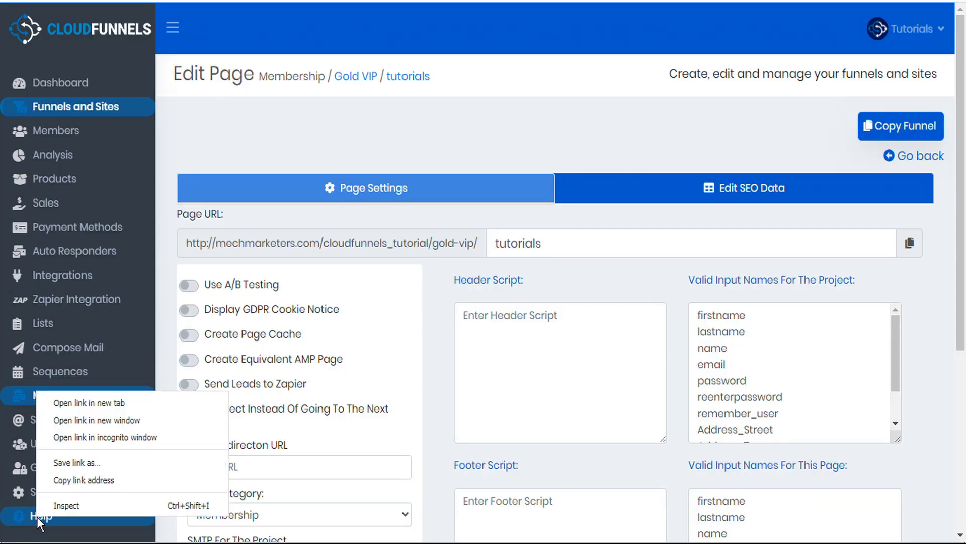
left_click(103, 402)
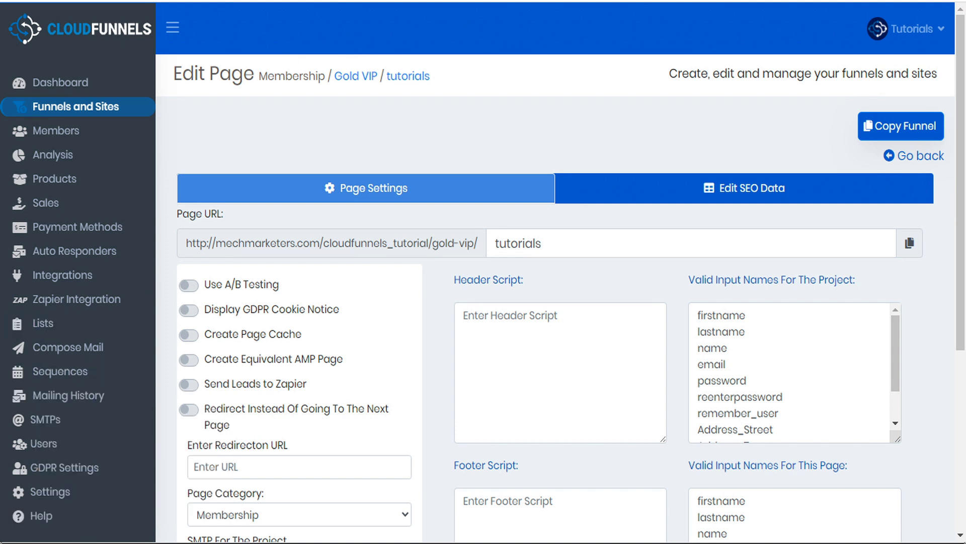
left_click(336, 2)
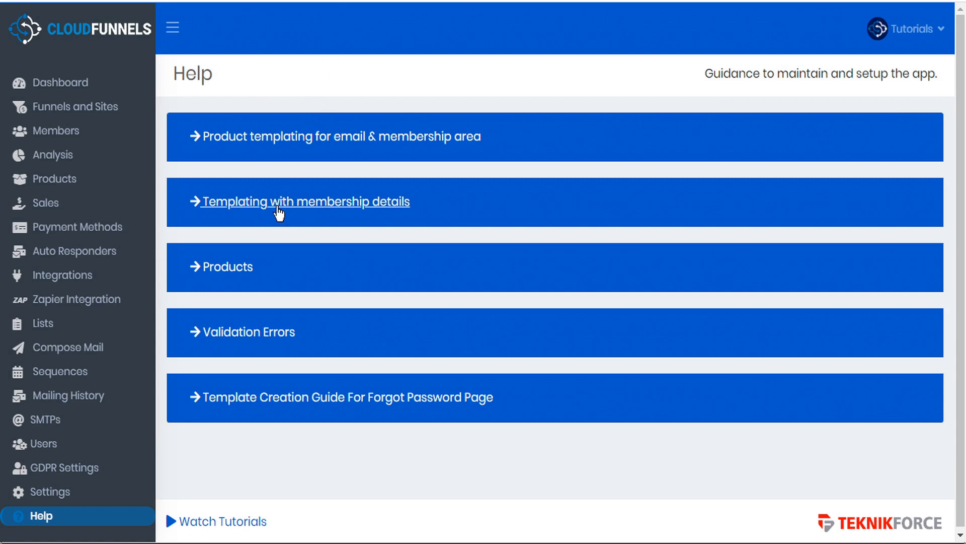
Expand 'Templating with membership details' and scroll to the Logout Link On Membership Pages section
left_click(278, 208)
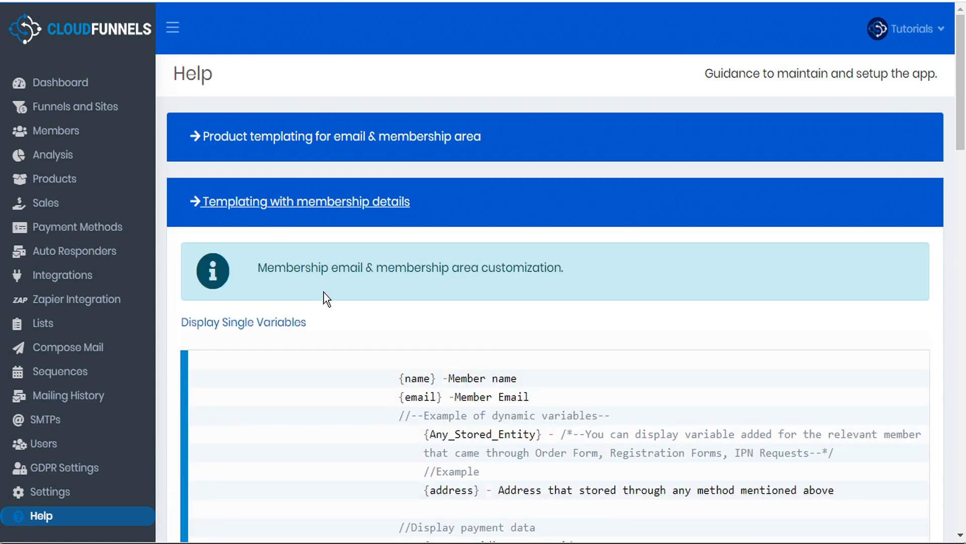
scroll(325, 295, "down", 6)
scroll(324, 295, "down", 15)
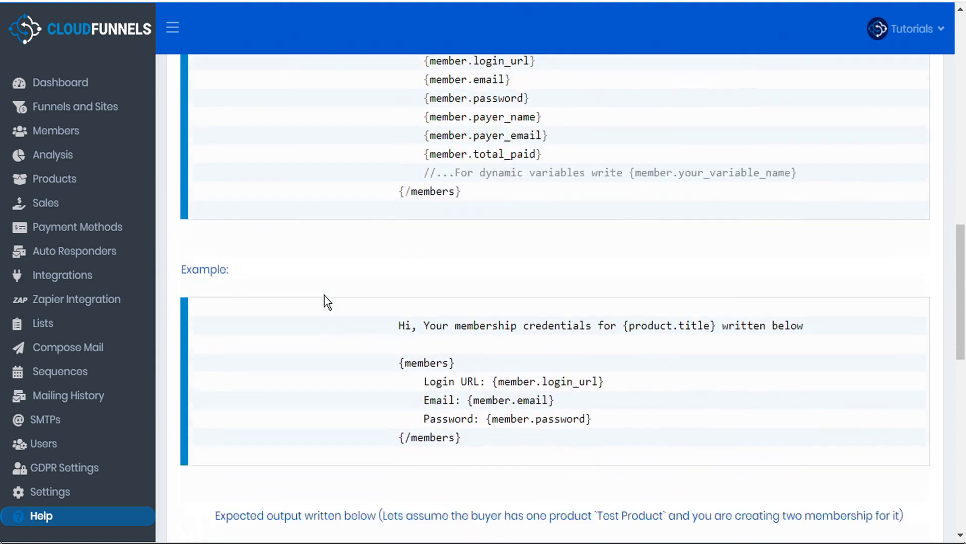
scroll(325, 295, "down", 2)
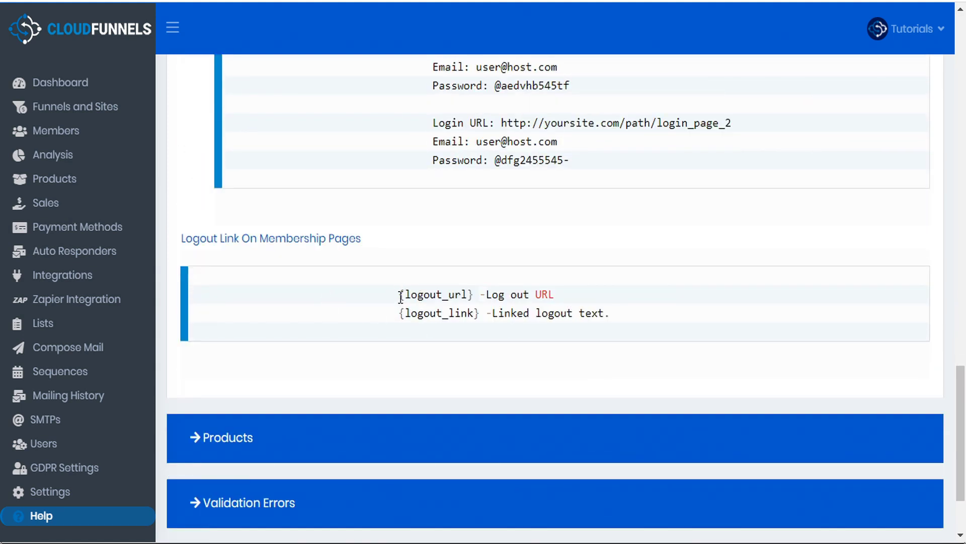
Select the {logout_url} and {logout_link} shortcode lines for copying
left_click_drag(473, 296, 401, 294)
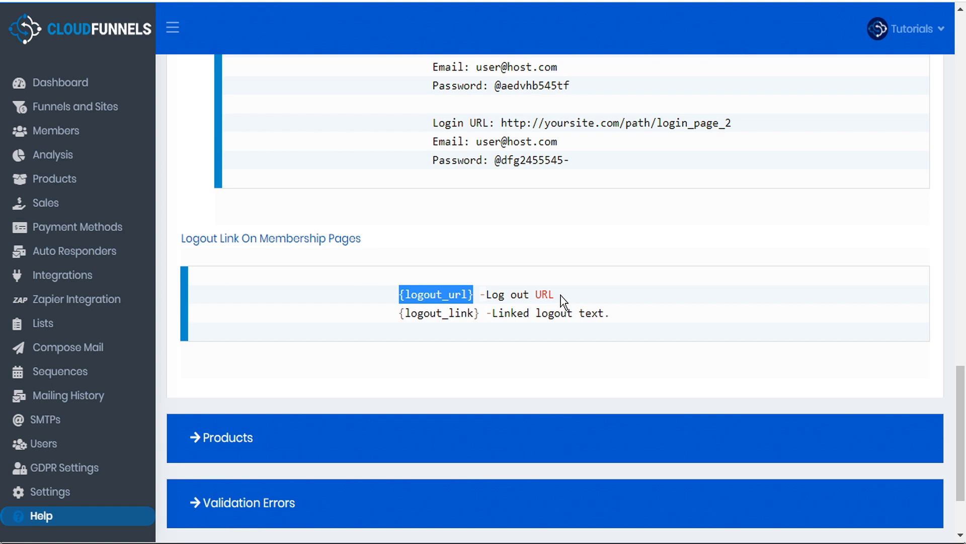
left_click_drag(480, 314, 399, 314)
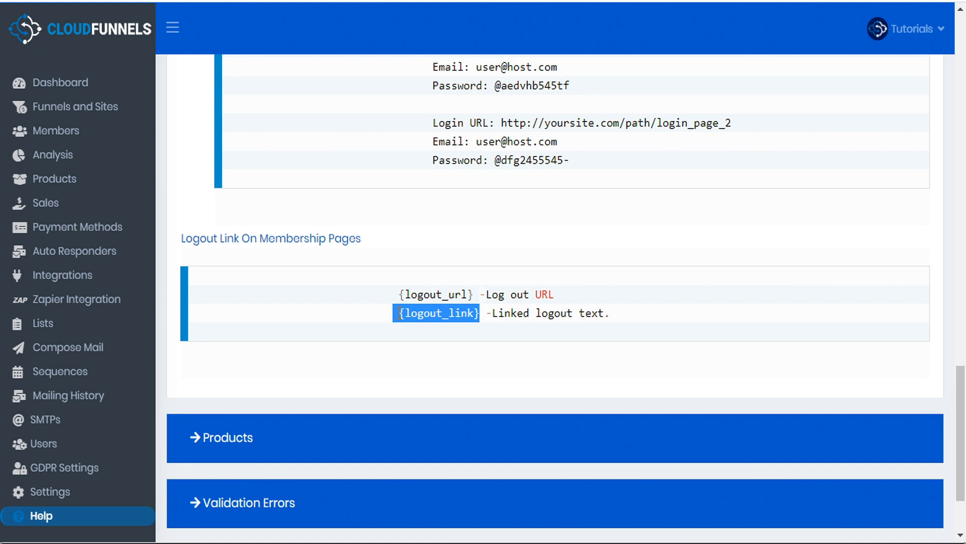
left_click_drag(479, 313, 401, 315)
left_click_drag(573, 315, 539, 318)
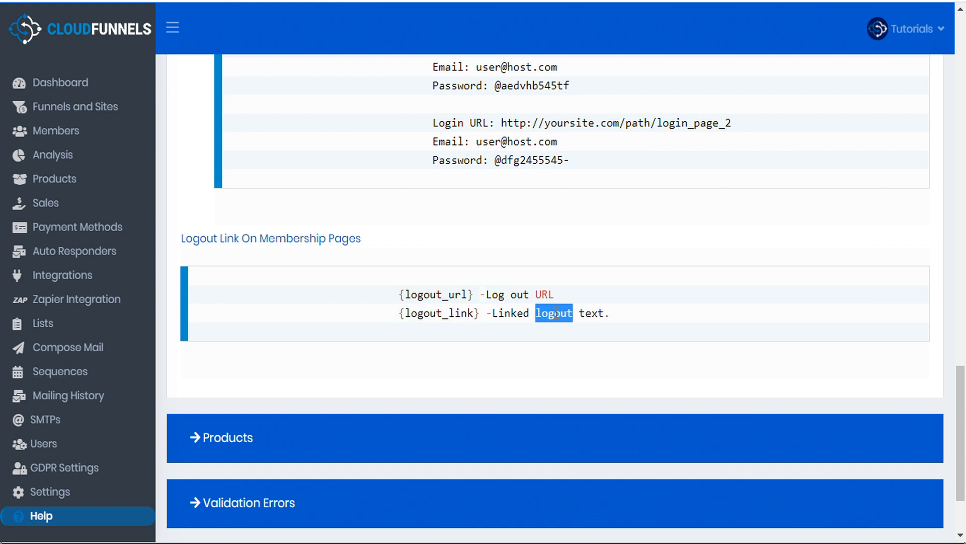
left_click_drag(624, 316, 175, 300)
key("ctrl+c")
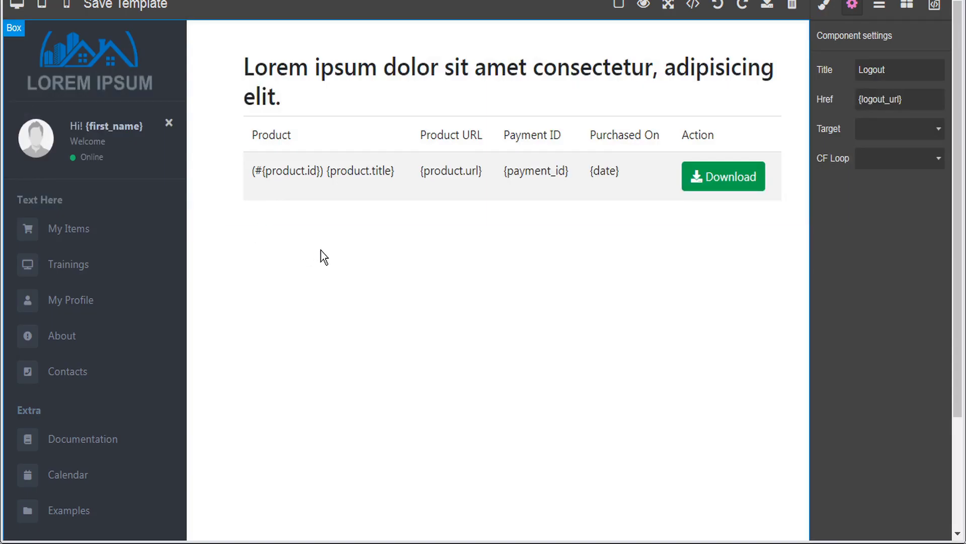
Add a 1 Column row with a Text block below the purchases table
left_click(907, 7)
left_click_drag(844, 100, 646, 220)
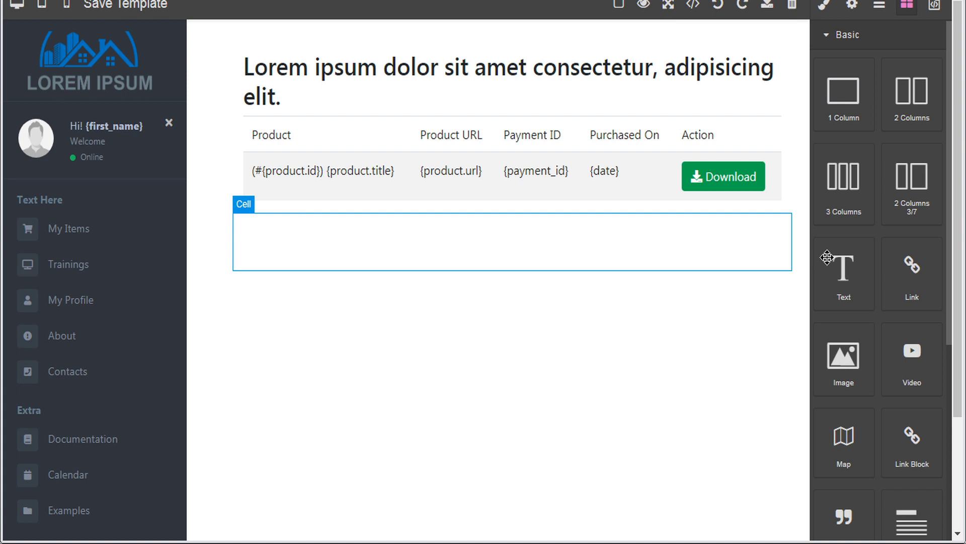
left_click_drag(845, 282, 612, 240)
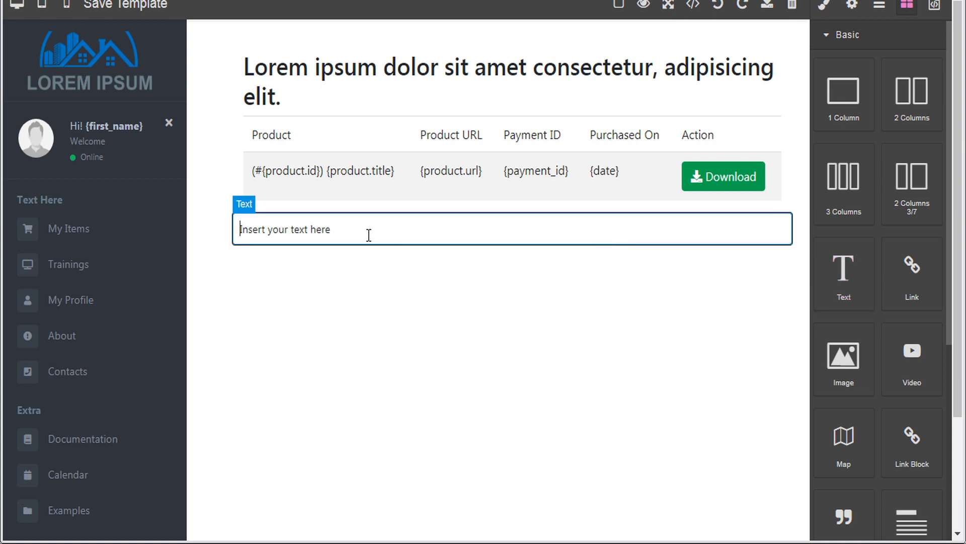
Replace the block's placeholder with the logout shortcode lines as plain text and save the template
left_click(345, 231)
left_click_drag(345, 230, 205, 235)
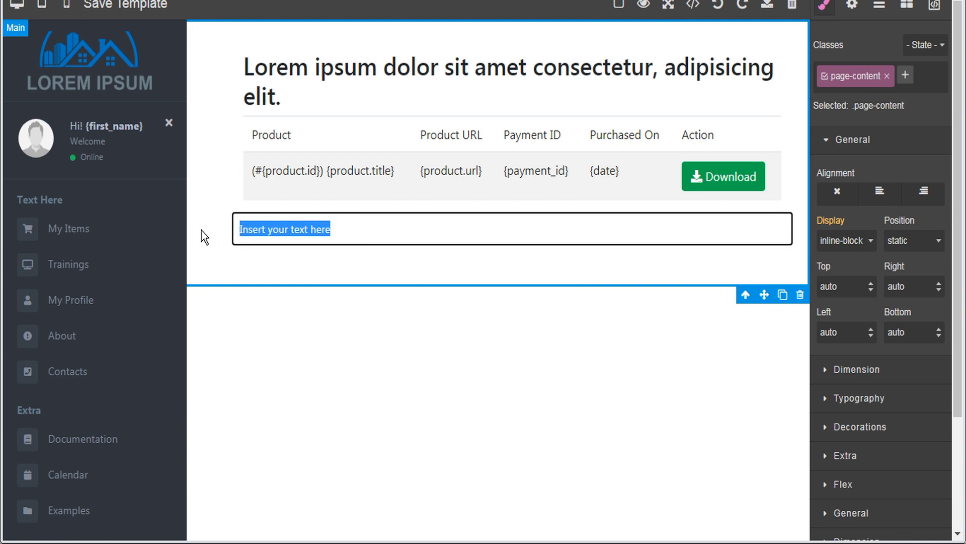
right_click(258, 231)
left_click(328, 295)
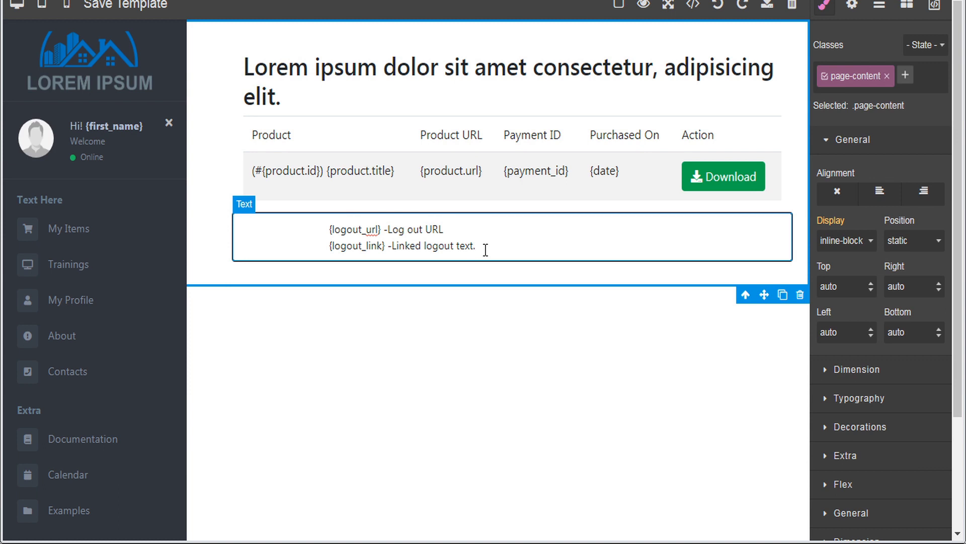
left_click(155, 8)
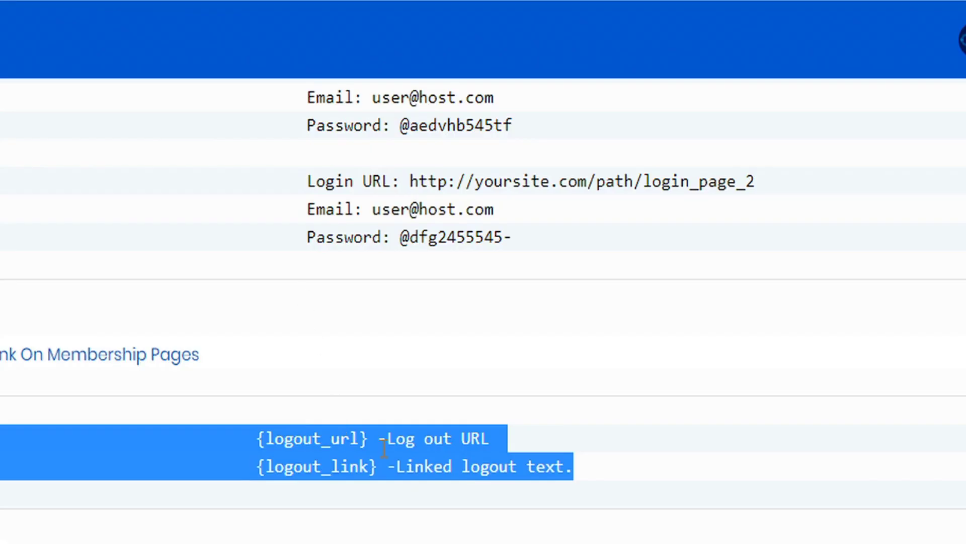
left_click(382, 448)
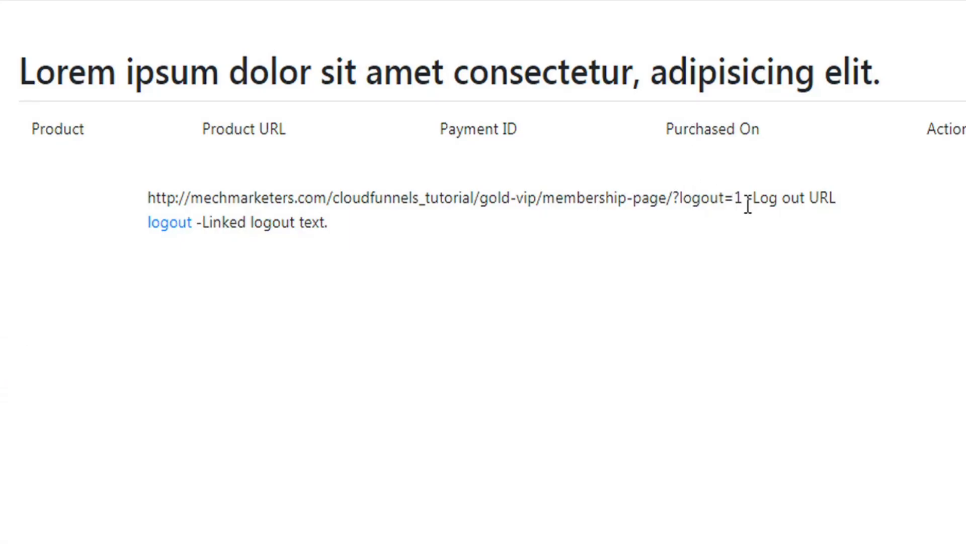
left_click_drag(743, 198, 139, 200)
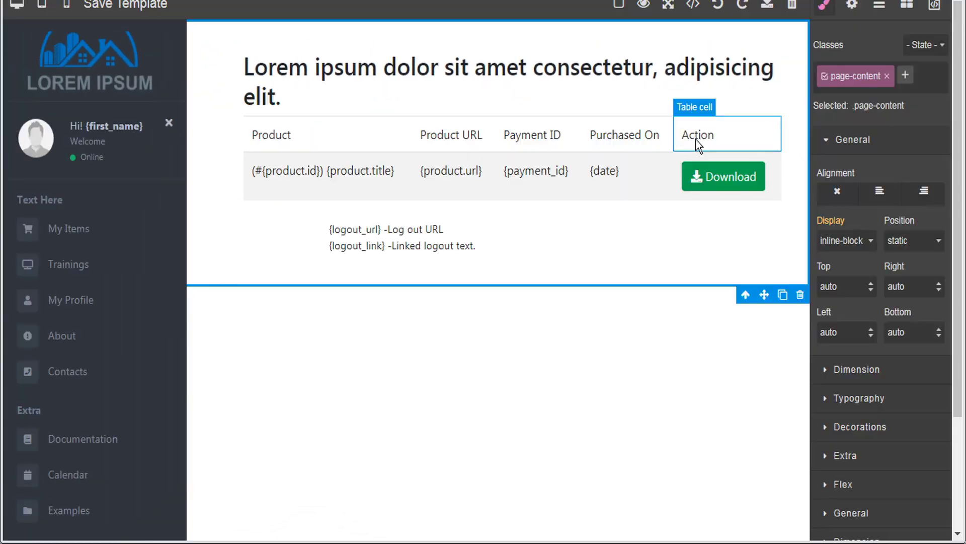
scroll(131, 339, "down", 3)
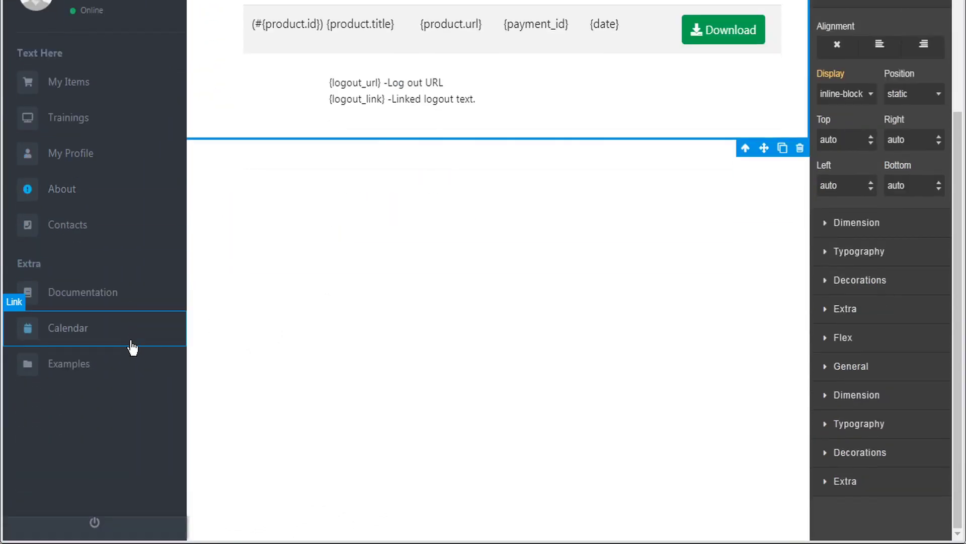
left_click(141, 525)
scroll(664, 75, "up", 3)
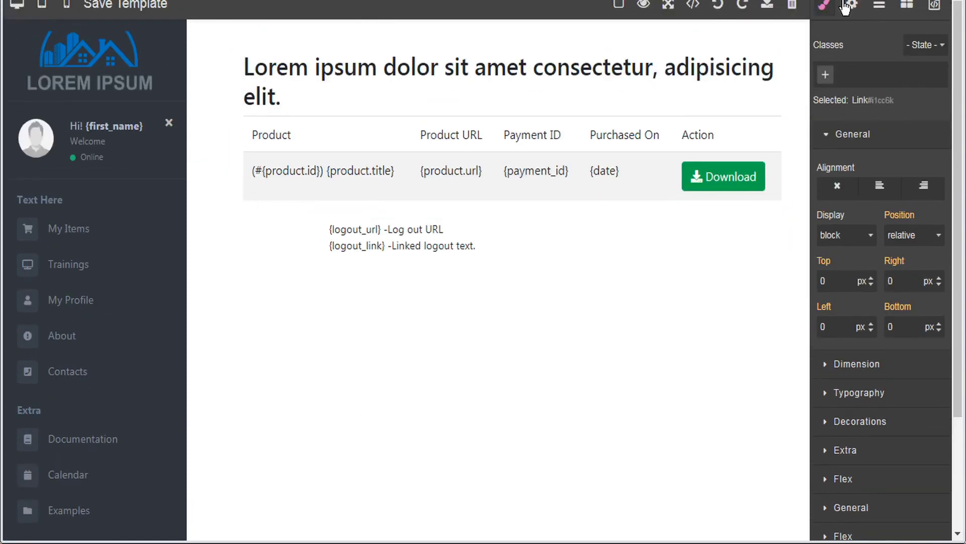
left_click(847, 6)
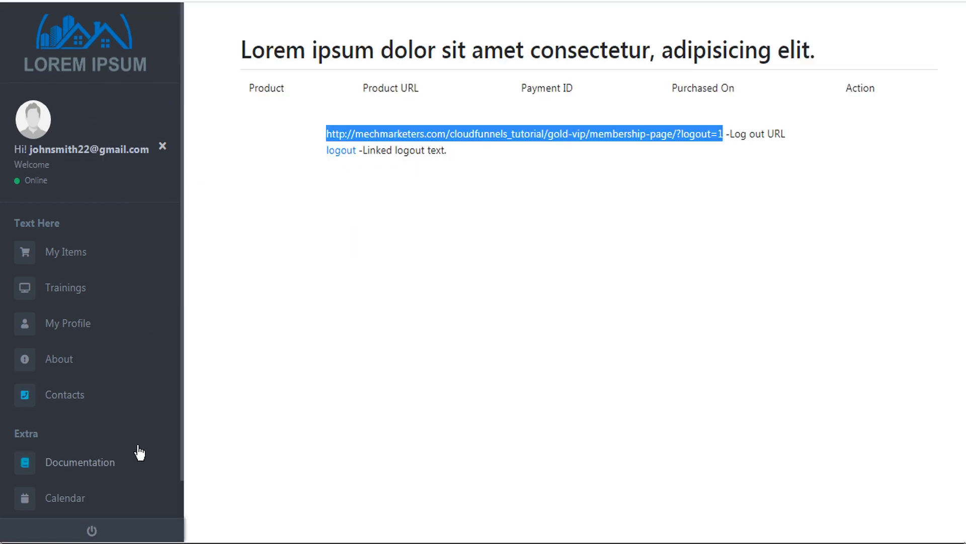
Log out, log back in with the test member's saved credentials, and open Trainings
left_click(94, 532)
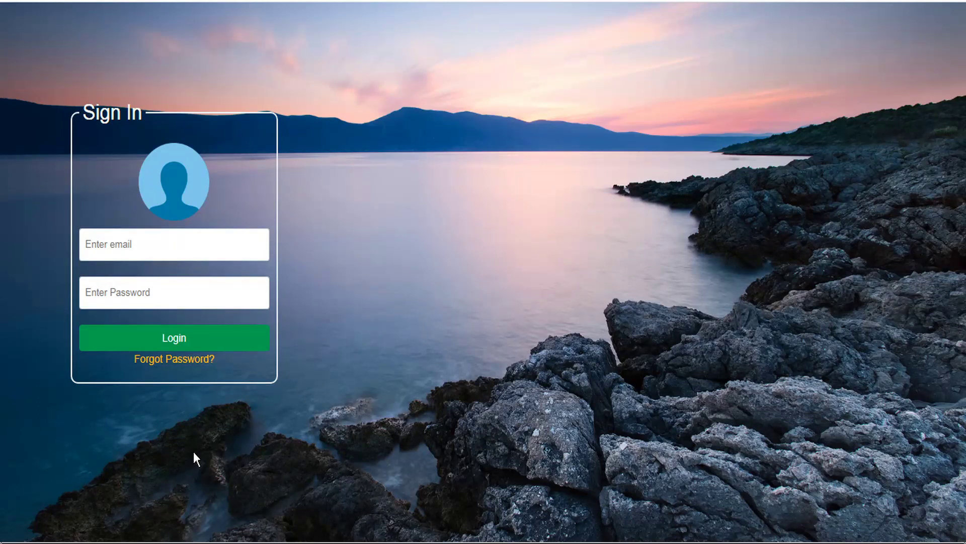
left_click(221, 243)
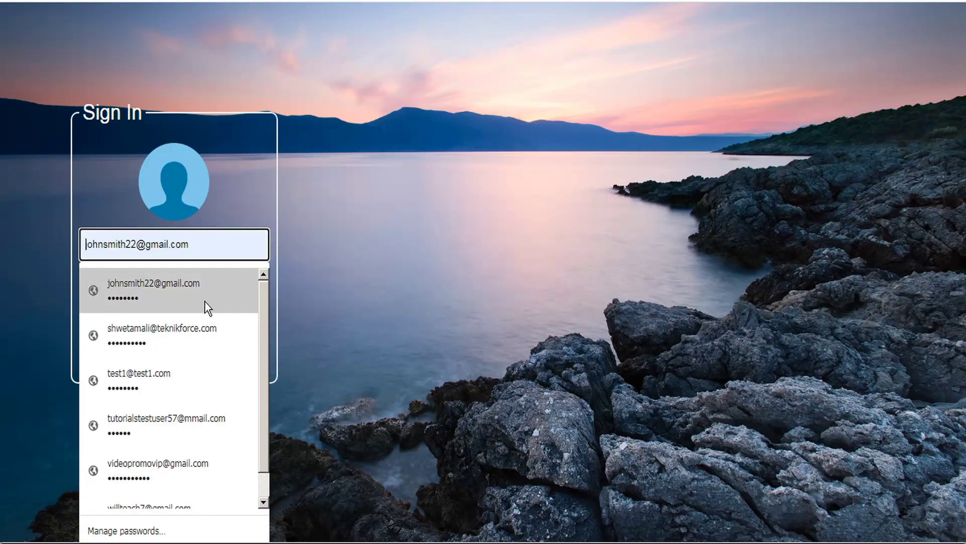
left_click(204, 302)
left_click(206, 339)
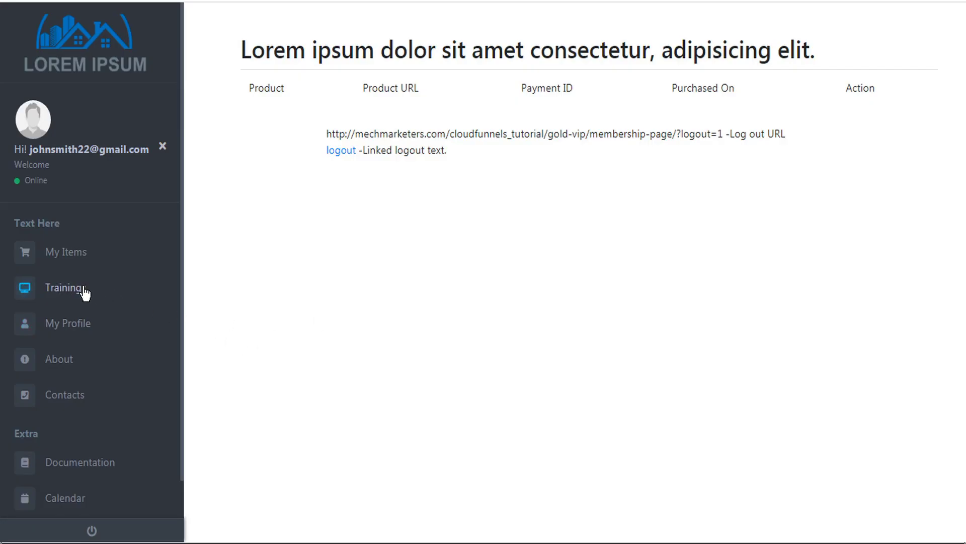
left_click(119, 293)
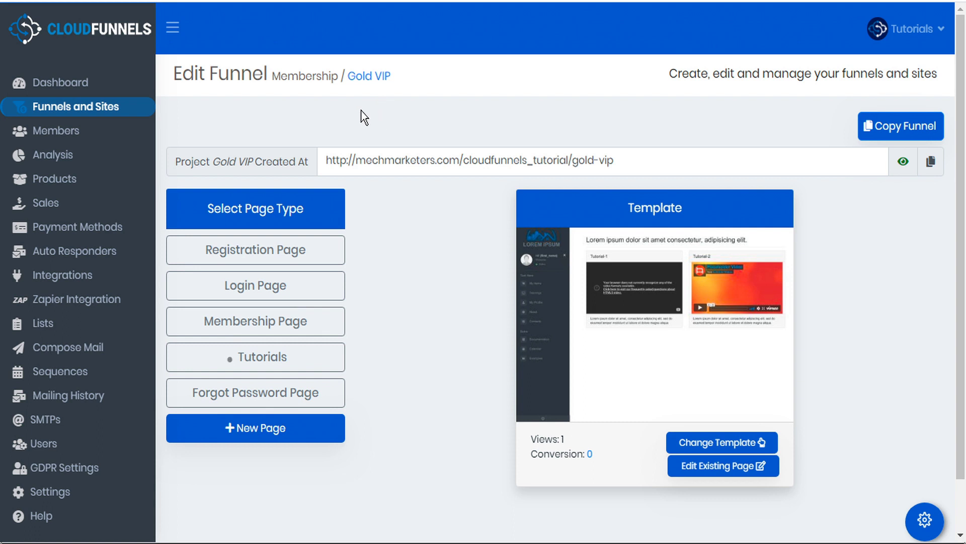
Open the Members section showing three membership areas, Gold VIP with 1 member
left_click(67, 134)
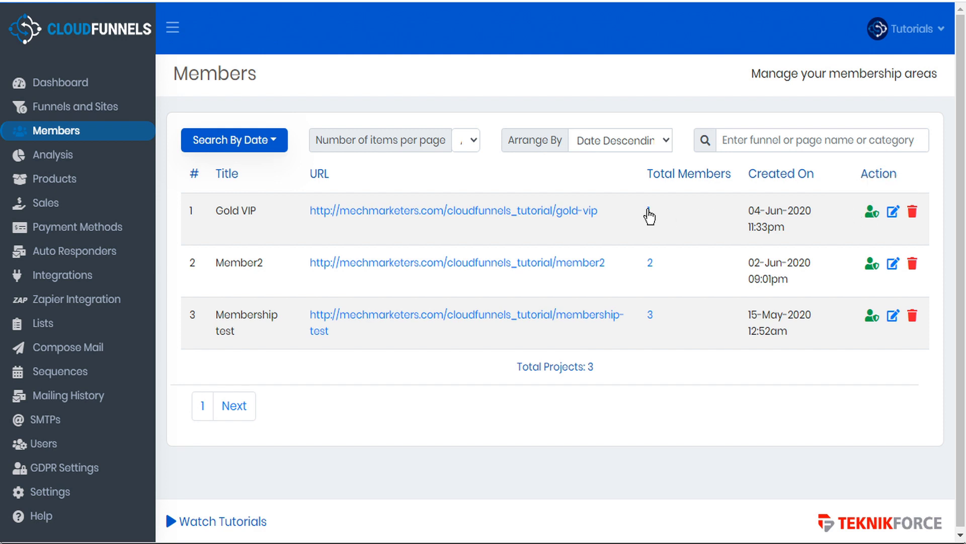
List Gold VIP's single member, scroll across to its last IP and login time, and open its edit form
left_click(649, 211)
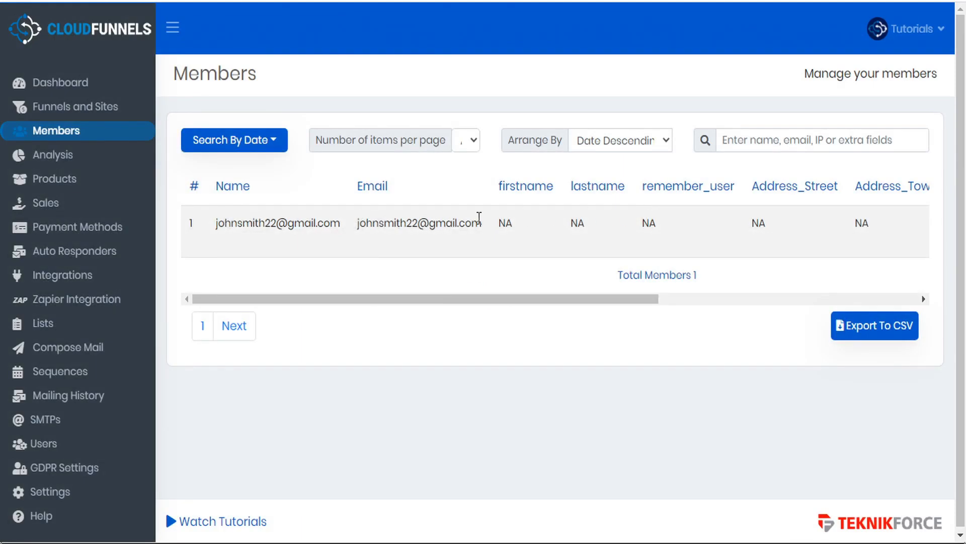
left_click_drag(438, 298, 501, 298)
left_click_drag(621, 302, 882, 292)
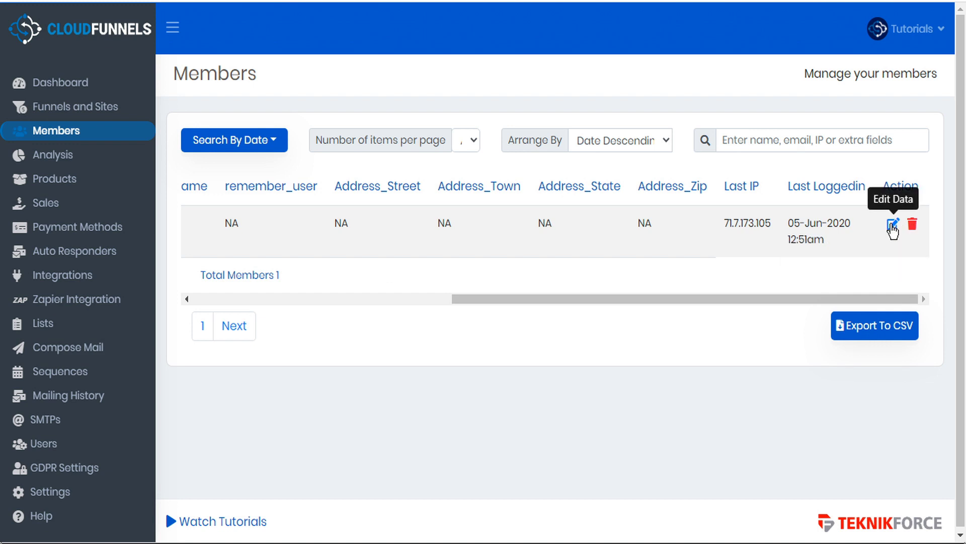
left_click(892, 226)
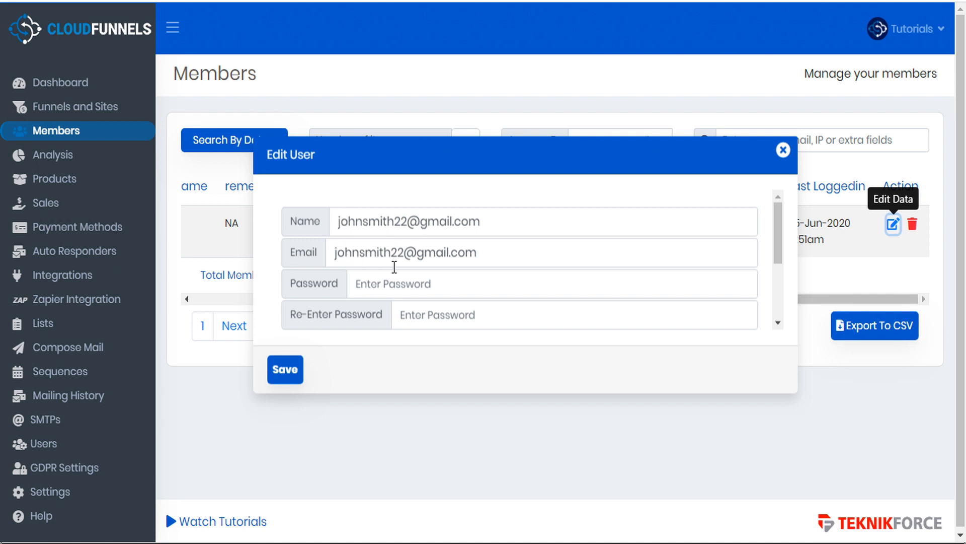
Show the member's extra fields, which report No Extrafield Available, below registration date and IP
scroll(394, 267, "down", 3)
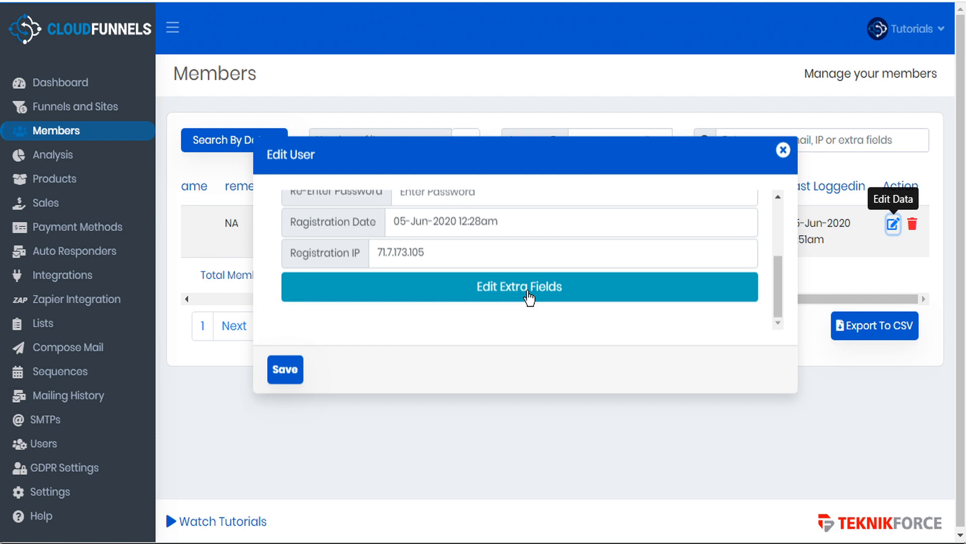
left_click(529, 298)
scroll(528, 297, "down", 1)
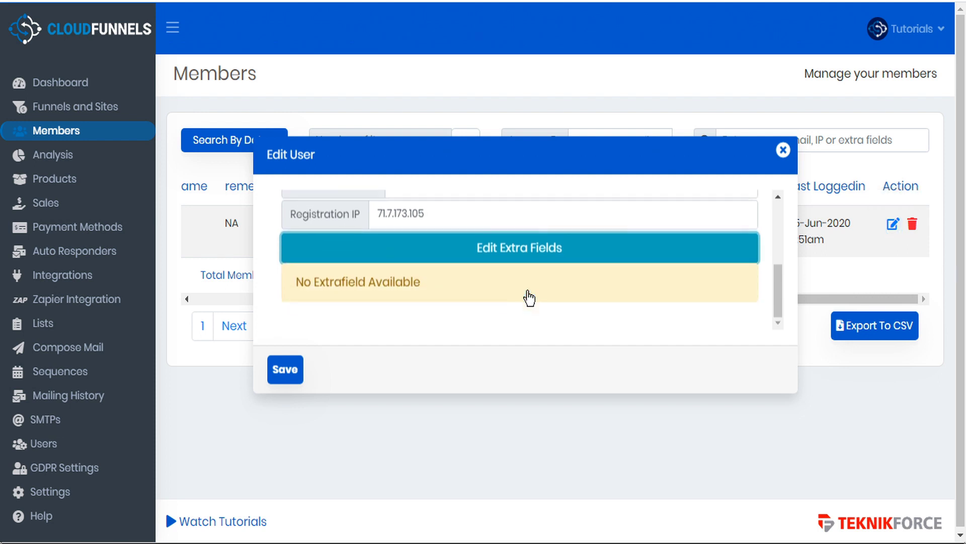